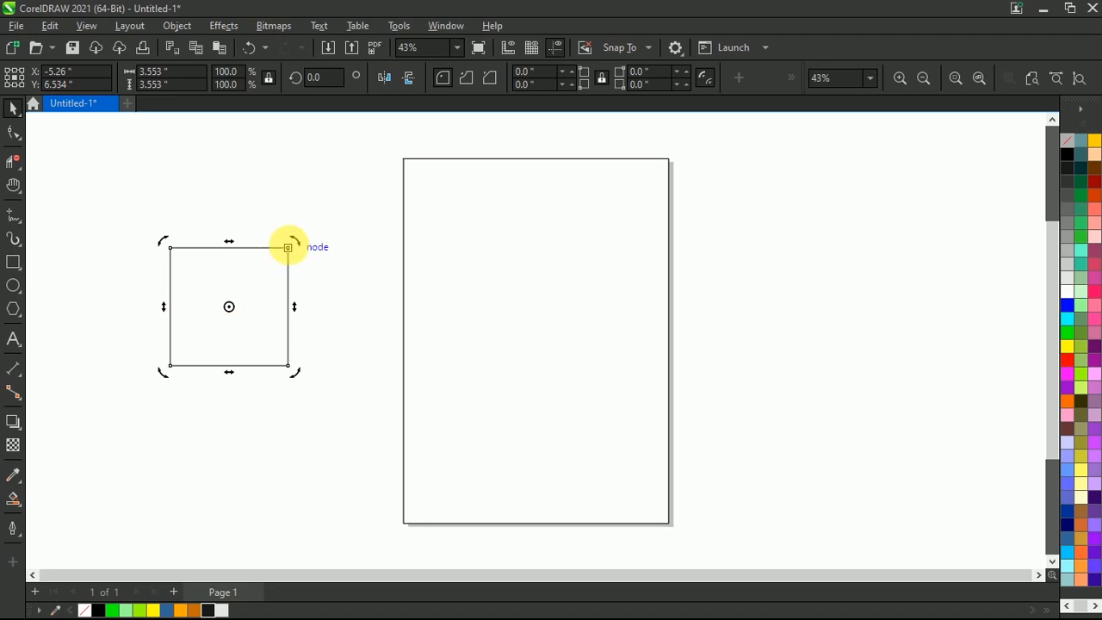
- Rotate the square onto its corner and stretch it sideways into a diamond about 6.9 in wide and 5 in tall
left_click_drag(297, 247, 341, 309)
left_click(296, 307)
left_click(330, 224)
left_click(269, 258)
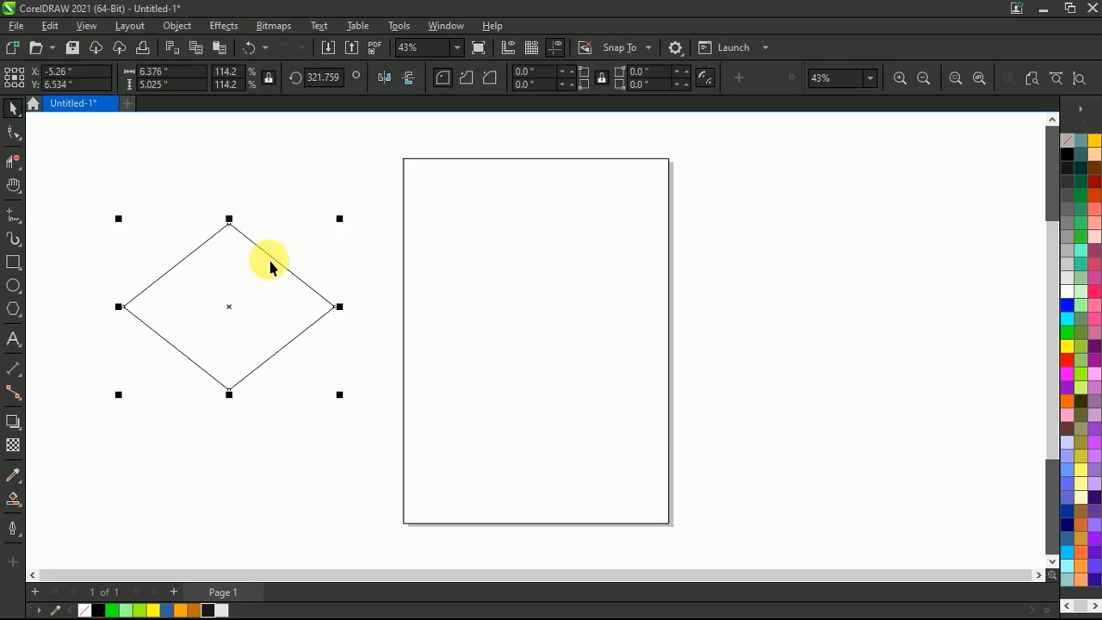
left_click_drag(341, 309, 348, 308)
left_click(325, 230)
left_click(258, 315)
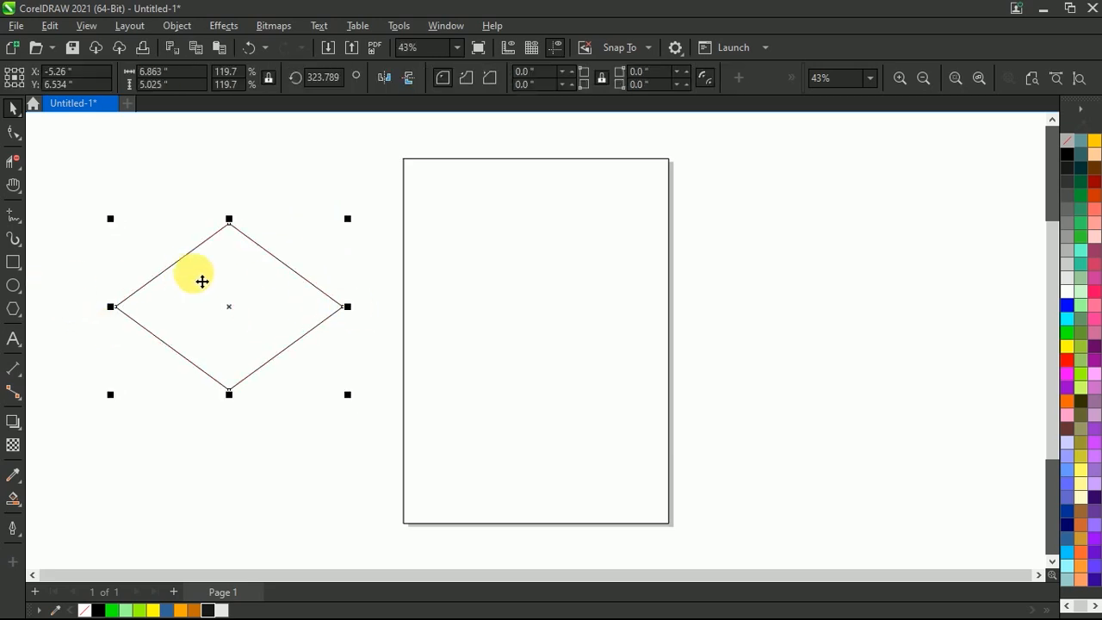
- Create a proportionally enlarged concentric copy of the diamond, about 9.1 in wide and 6.7 in tall
left_click_drag(229, 221, 237, 198)
left_click_drag(354, 400, 404, 428)
scroll(410, 374, "down", 2)
- Centre both diamonds horizontally on the page and move them down into its lower half, at about Y 3.4 in
left_click_drag(195, 225, 424, 356)
scroll(421, 353, "up", 1)
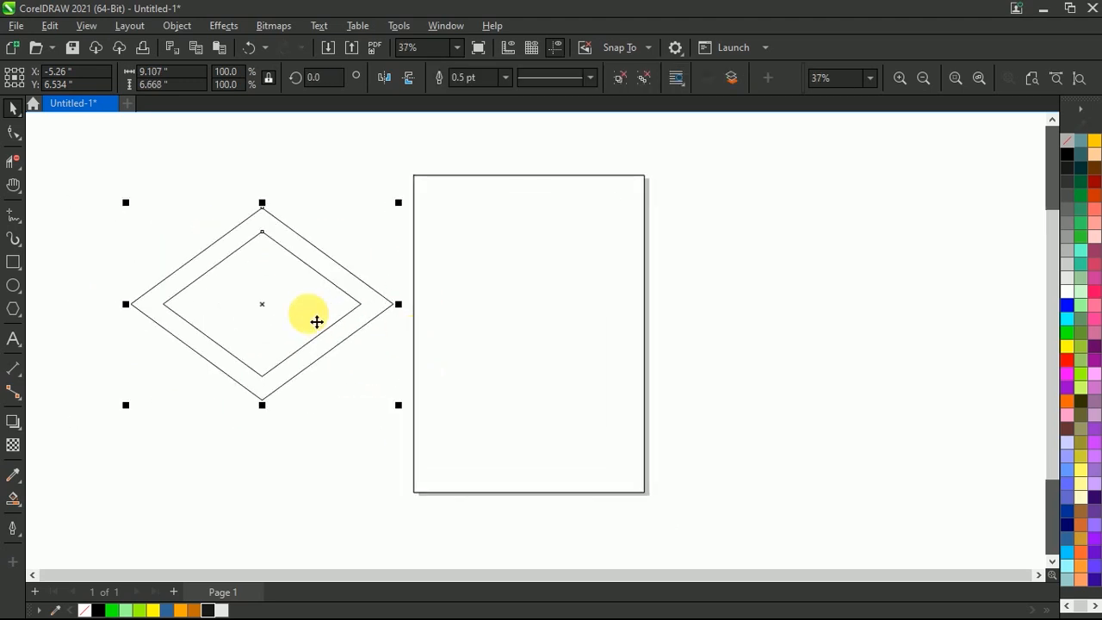
left_click(466, 302, "shift")
key("e")
key("c")
left_click(725, 275)
scroll(472, 323, "down", 1)
scroll(474, 324, "up", 1)
left_click(510, 317)
left_click_drag(497, 253, 501, 288)
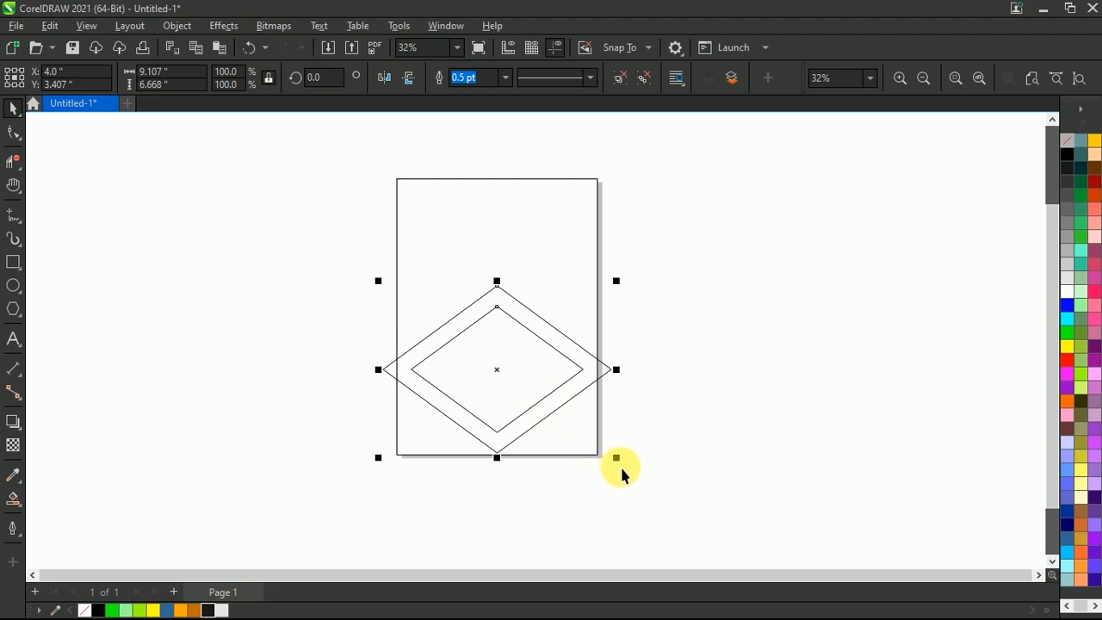
- Enlarge both diamonds together to about 13.2 × 9.7 in and shift them further down across the page's lower edge
left_click_drag(622, 470, 679, 512)
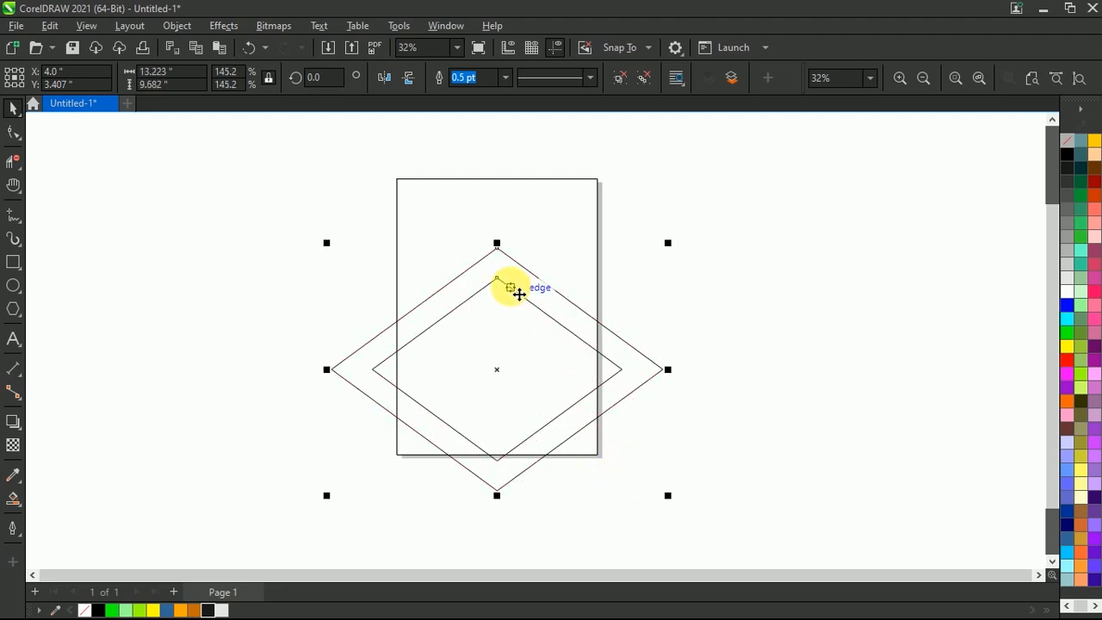
left_click_drag(514, 310, 505, 333)
left_click(708, 261)
scroll(532, 304, "down", 1)
scroll(532, 303, "up", 1)
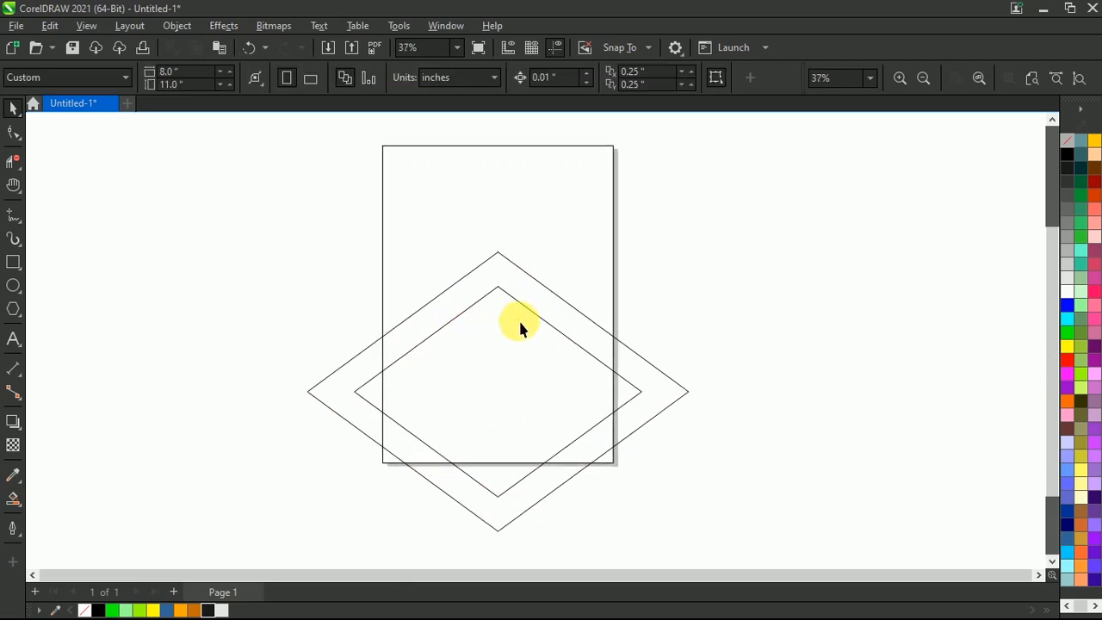
left_click(520, 300)
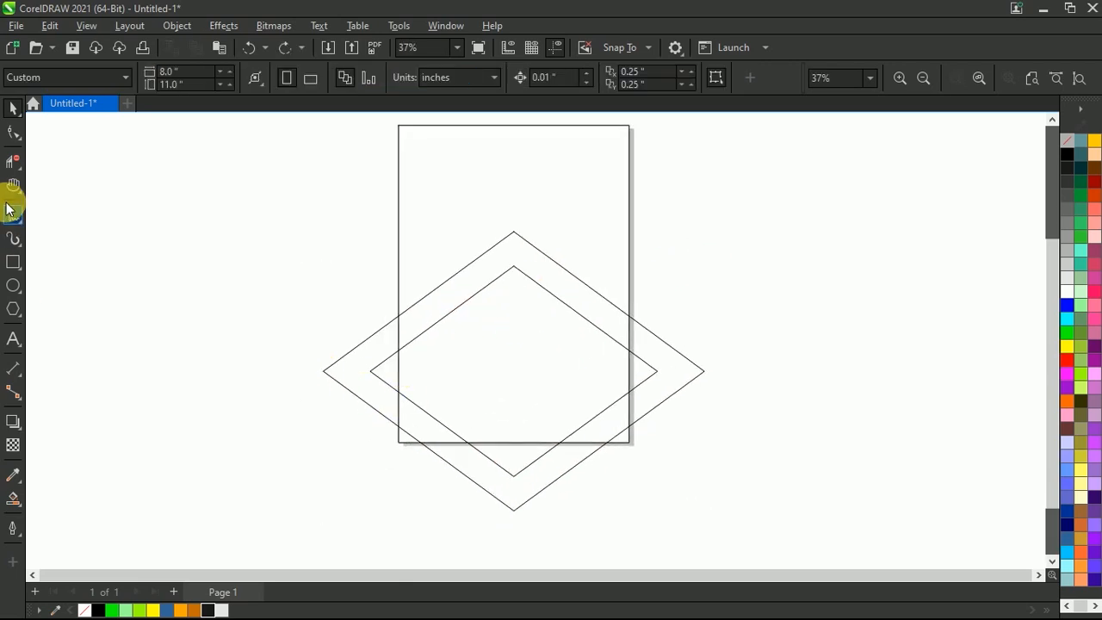
left_click(13, 214)
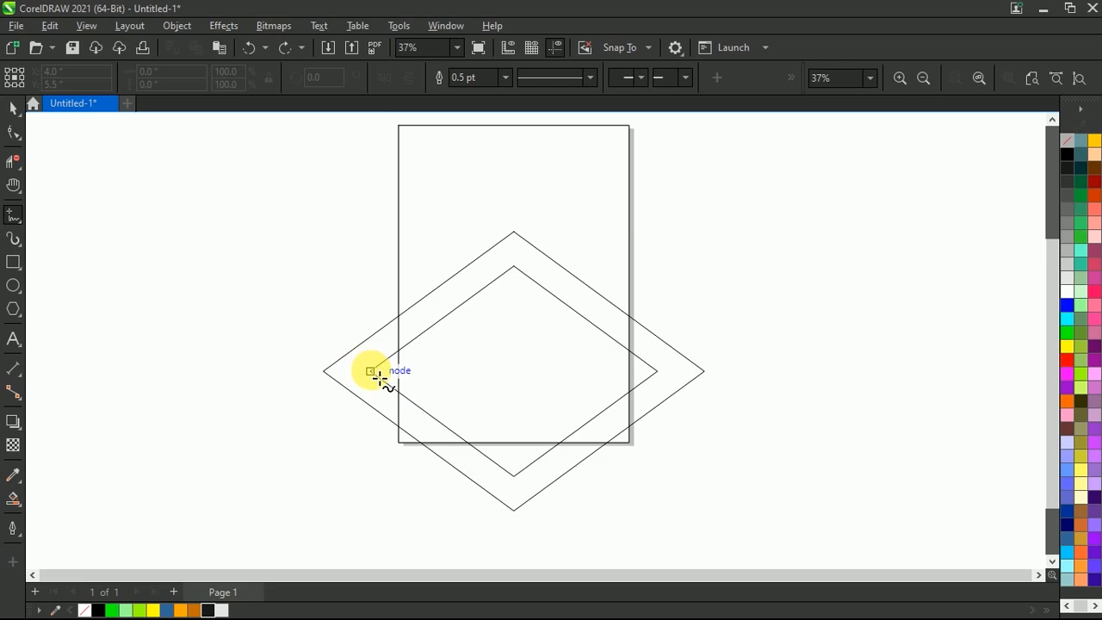
left_click(372, 371)
left_click(290, 437)
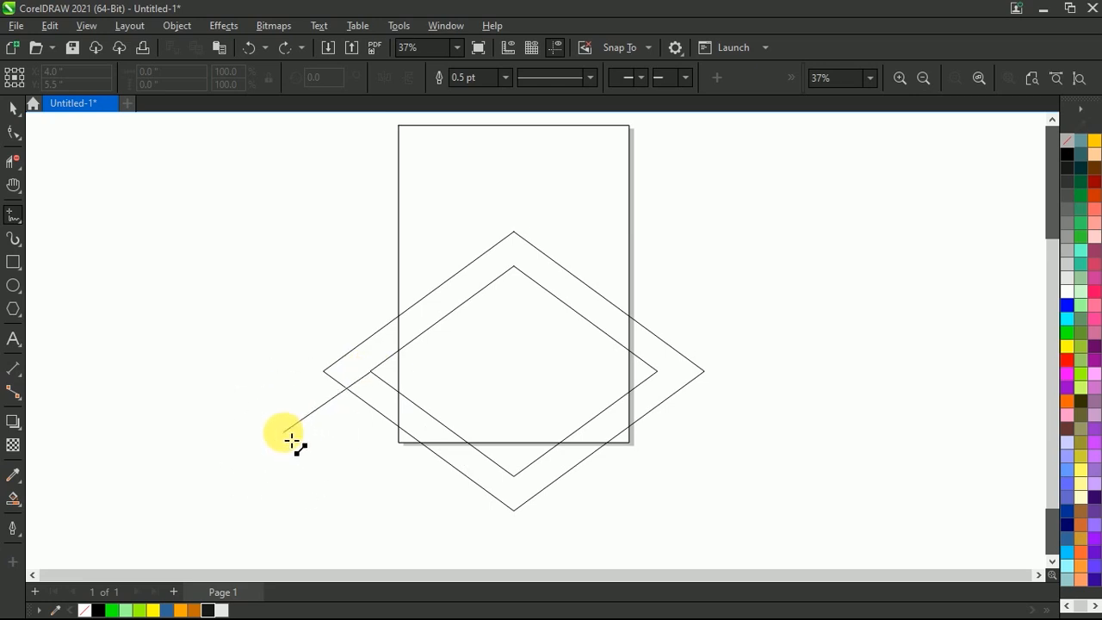
left_click(292, 441)
key("ctrl+z")
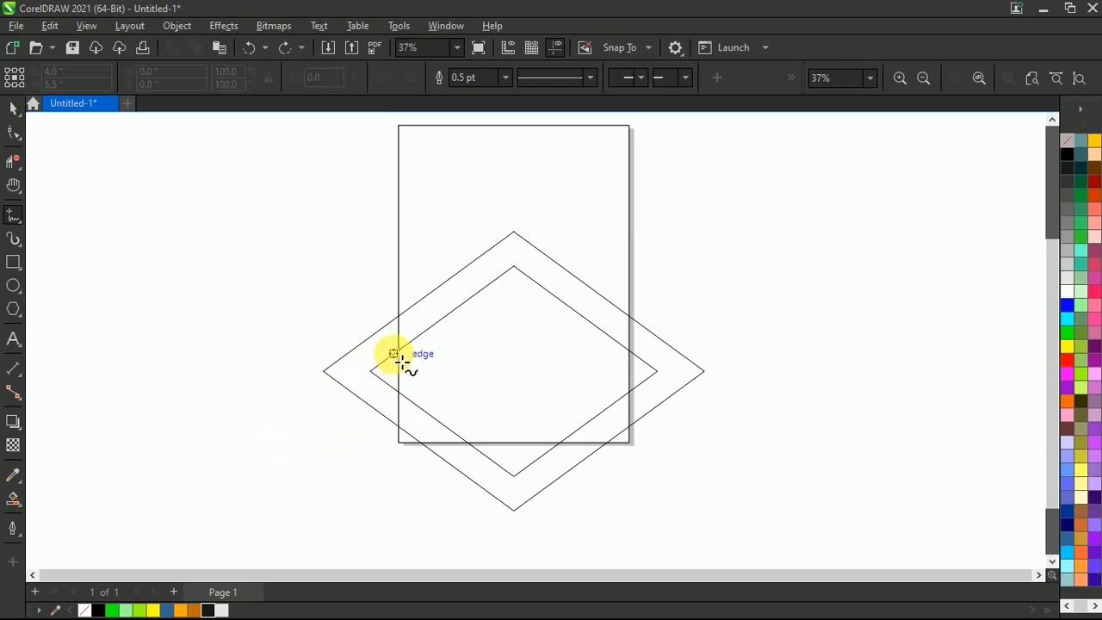
- Draw straight lines along the inner diamond's two upper edges and extend them past the outer diamond's lower sides
left_click(371, 373)
left_click(371, 373)
left_click(318, 411)
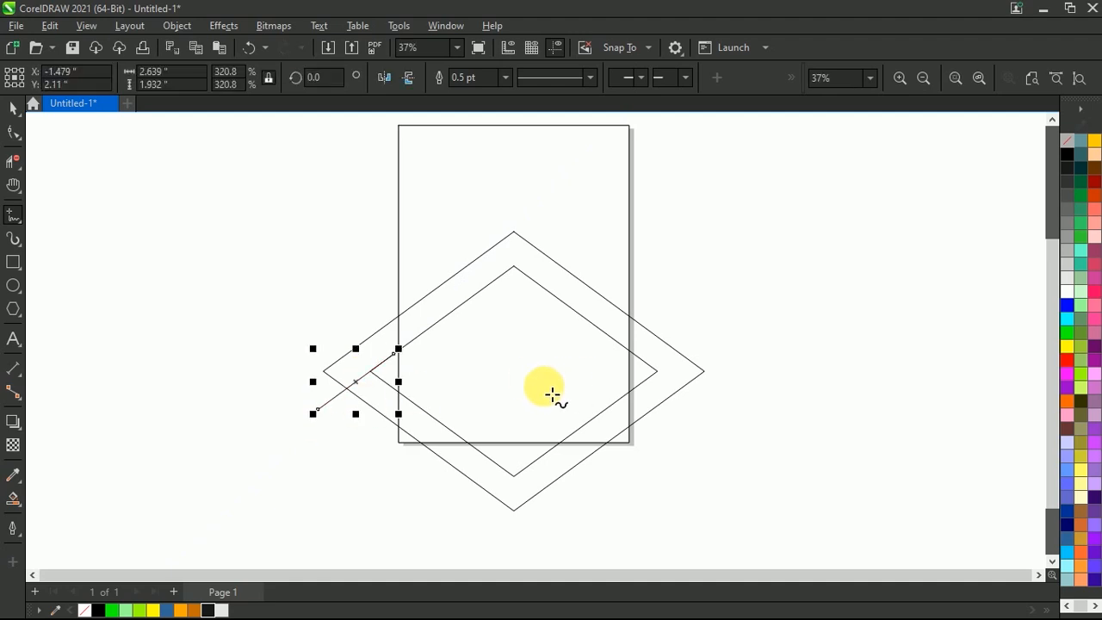
left_click(658, 373)
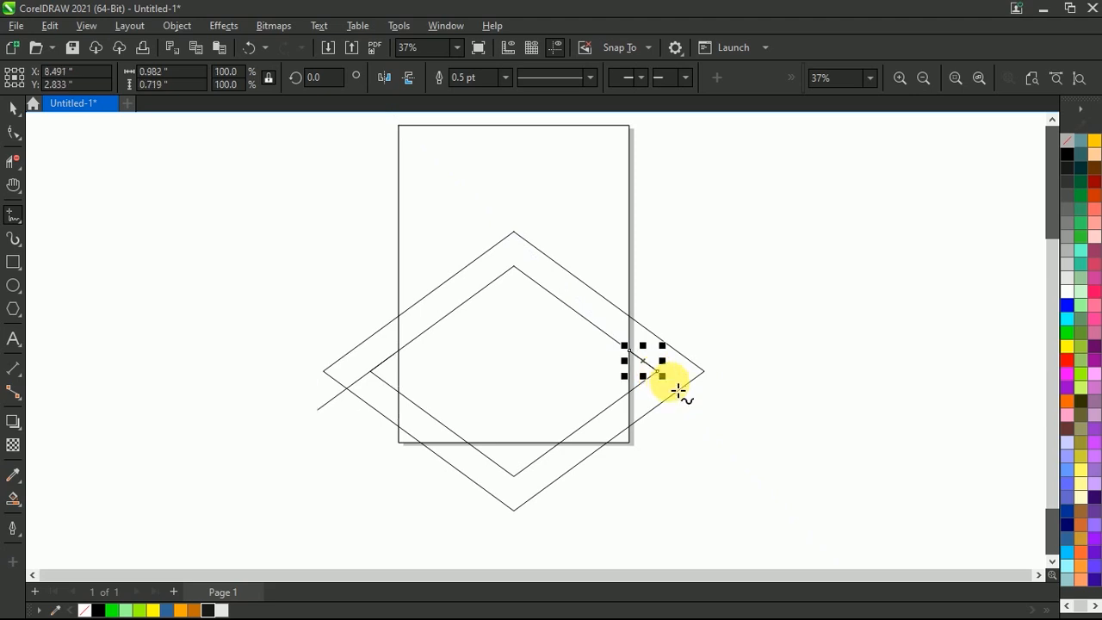
left_click_drag(663, 377, 731, 426)
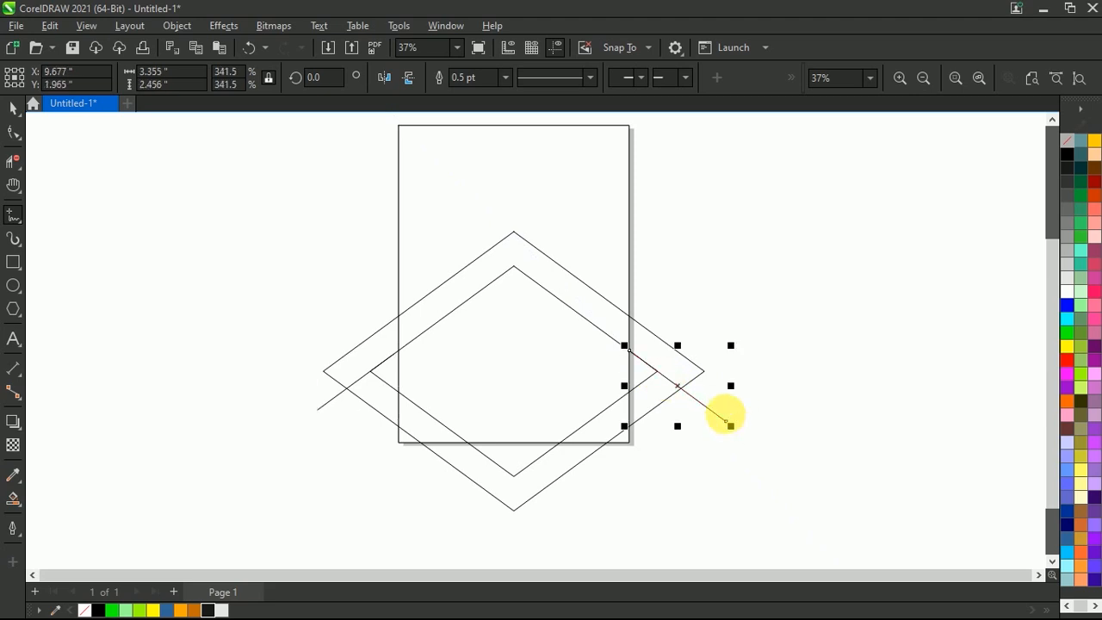
left_click(794, 336)
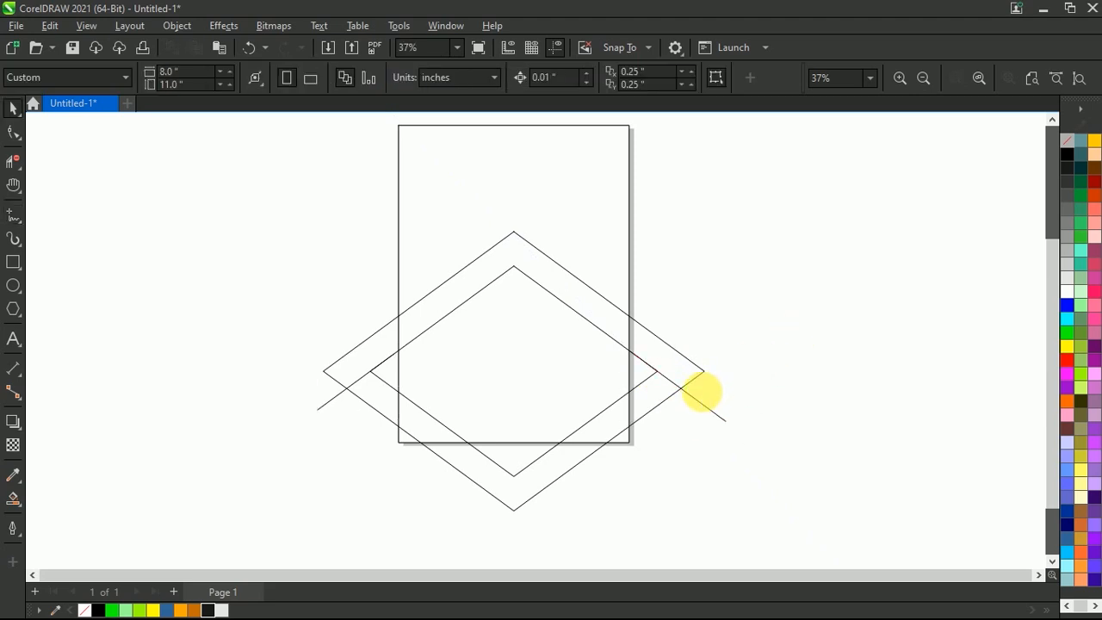
- Draw vertical lines through both points where the extension lines cross the outer diamond, extending each above and below the crossing
key("F5")
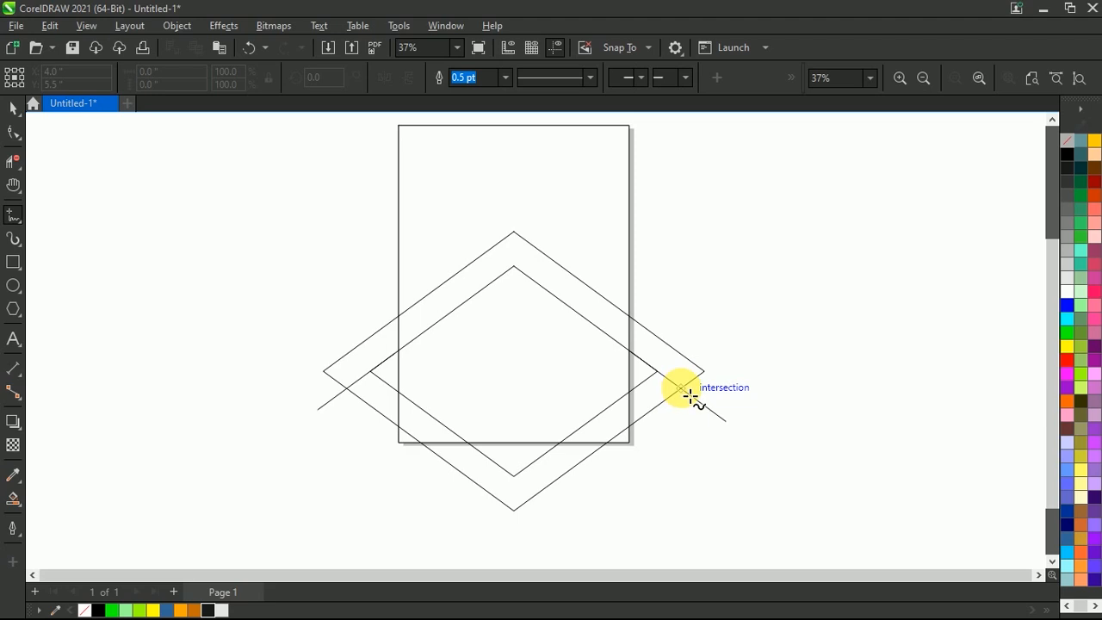
left_click(681, 394)
left_click(681, 303)
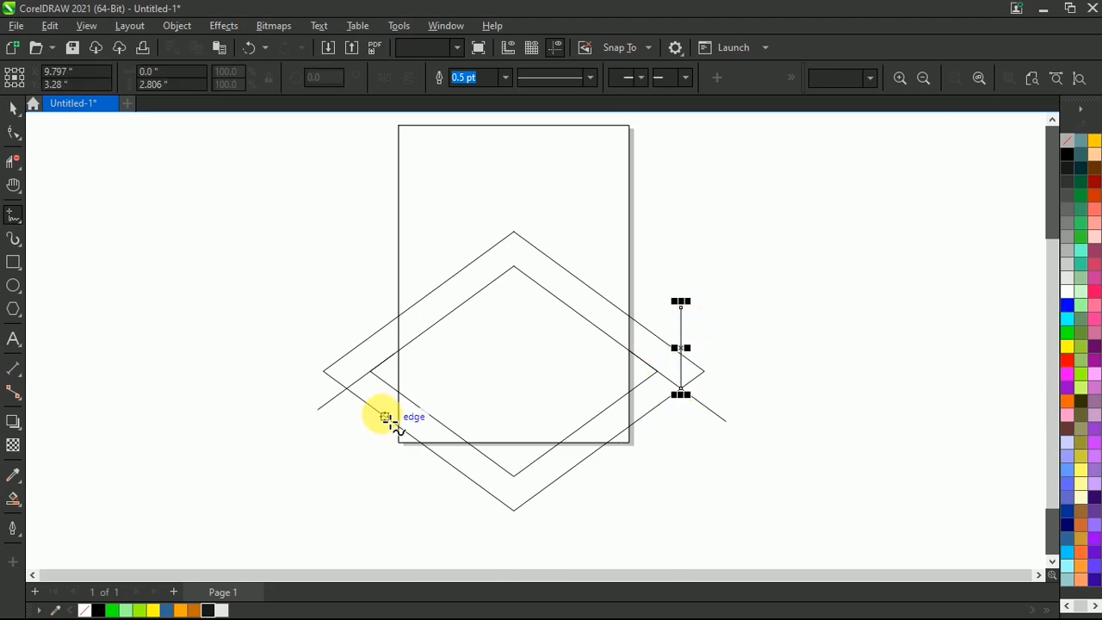
left_click(347, 388)
left_click(347, 291)
left_click(347, 394)
left_click(347, 433)
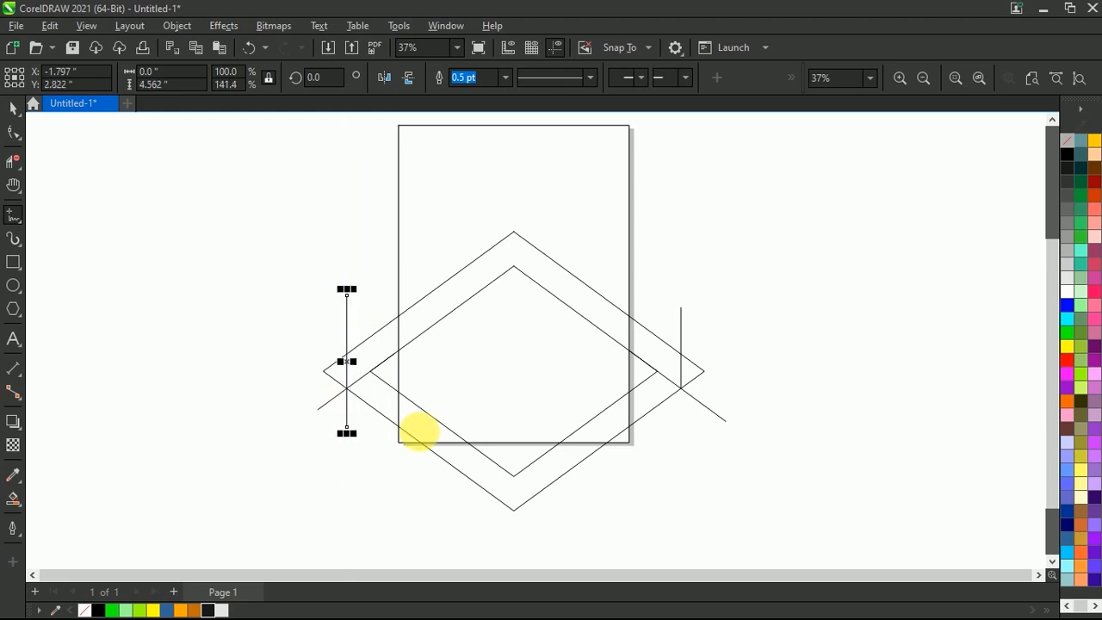
left_click(682, 348)
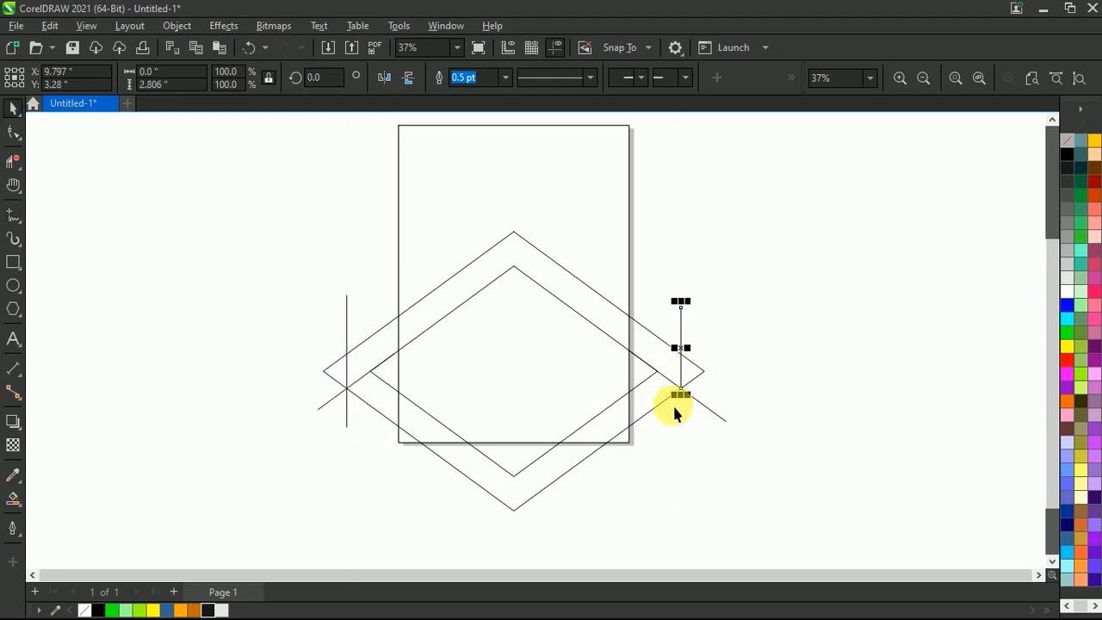
left_click_drag(681, 396, 681, 420)
left_click(750, 362)
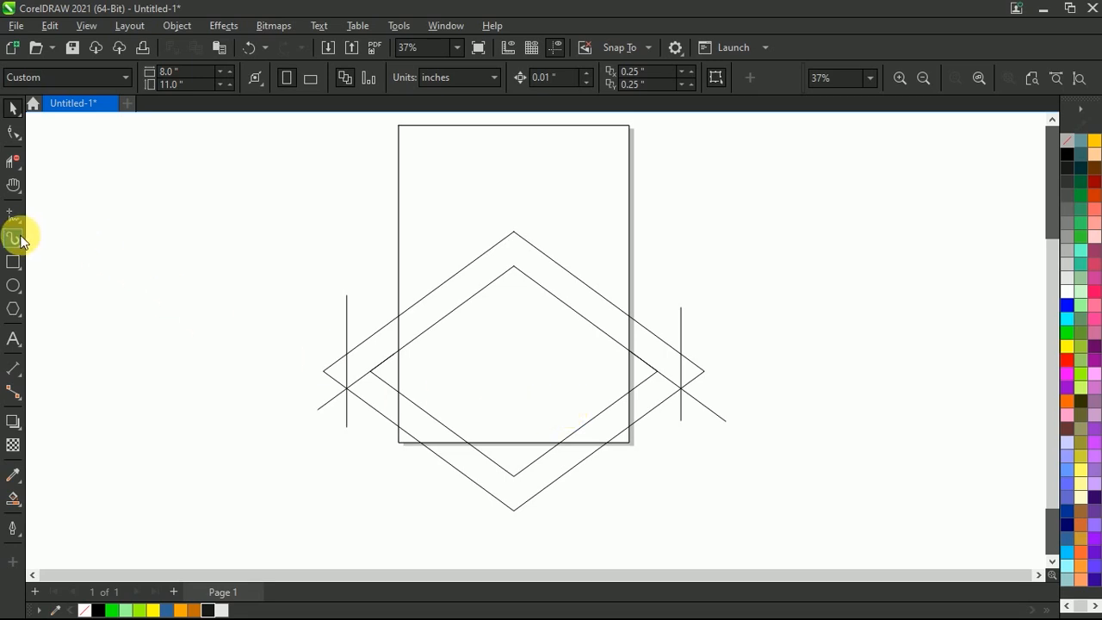
- Draw a three-point rectangle about 1 × 3.4 in filling the band between the diamonds' upper-left edges
left_click(20, 269)
left_click(74, 281)
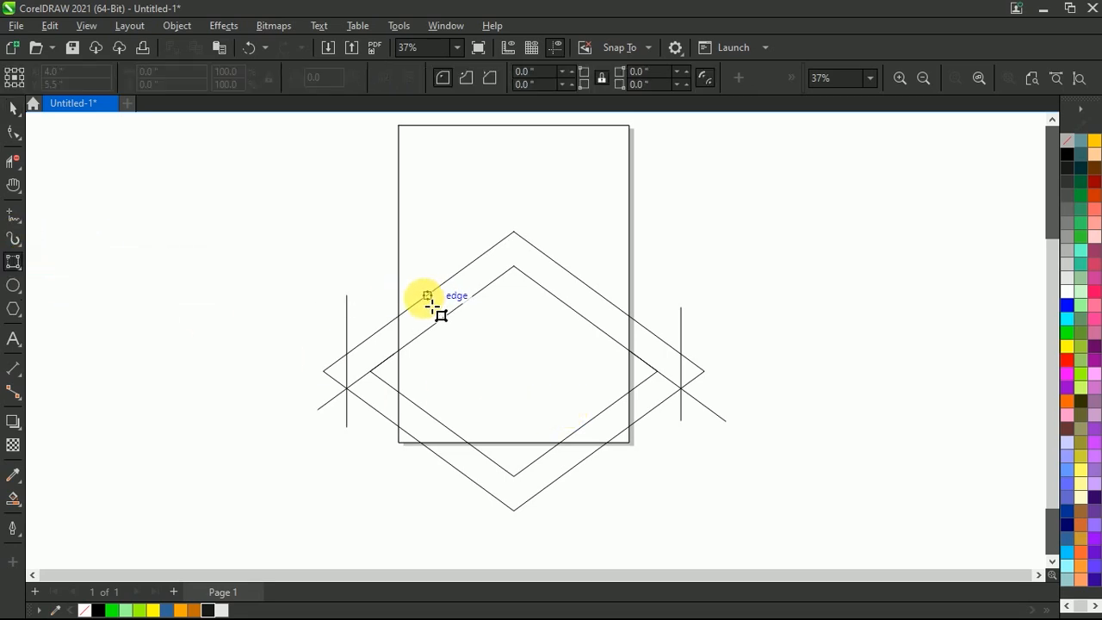
left_click_drag(420, 302, 434, 324)
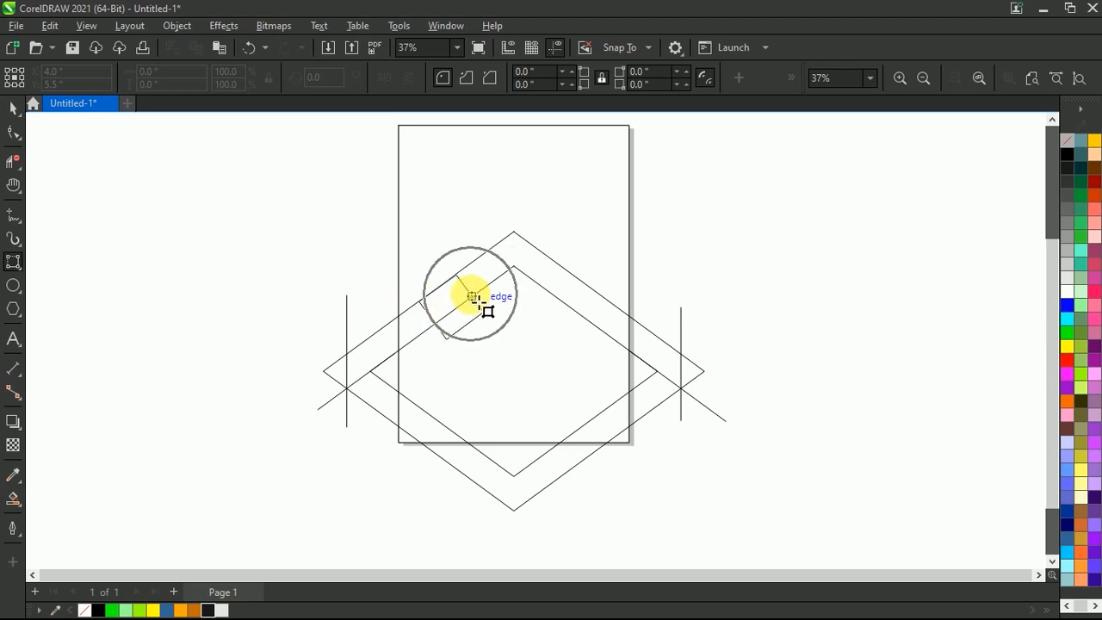
left_click(521, 279)
scroll(478, 301, "down", 1)
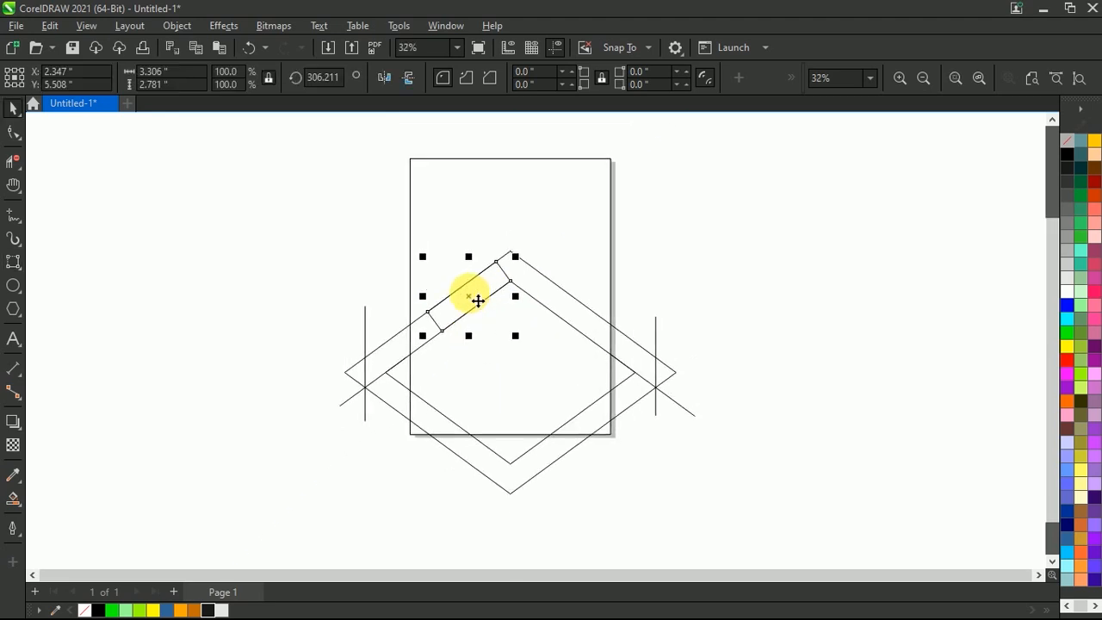
- Rotate the slanted rectangle until it stands nearly upright and move it to the empty area right of the page
left_click(478, 301)
left_click_drag(521, 254, 478, 379)
left_click_drag(467, 283, 682, 238)
scroll(689, 233, "up", 3)
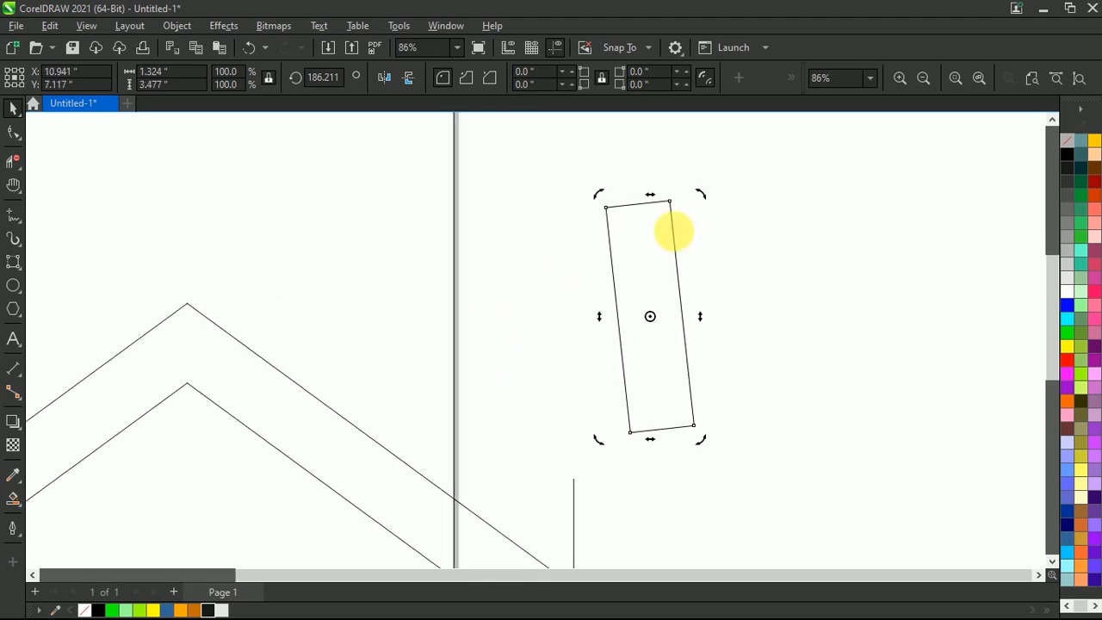
mouse_move(706, 201)
left_mouse_down()
mouse_move(716, 204)
mouse_move(713, 193)
left_mouse_up()
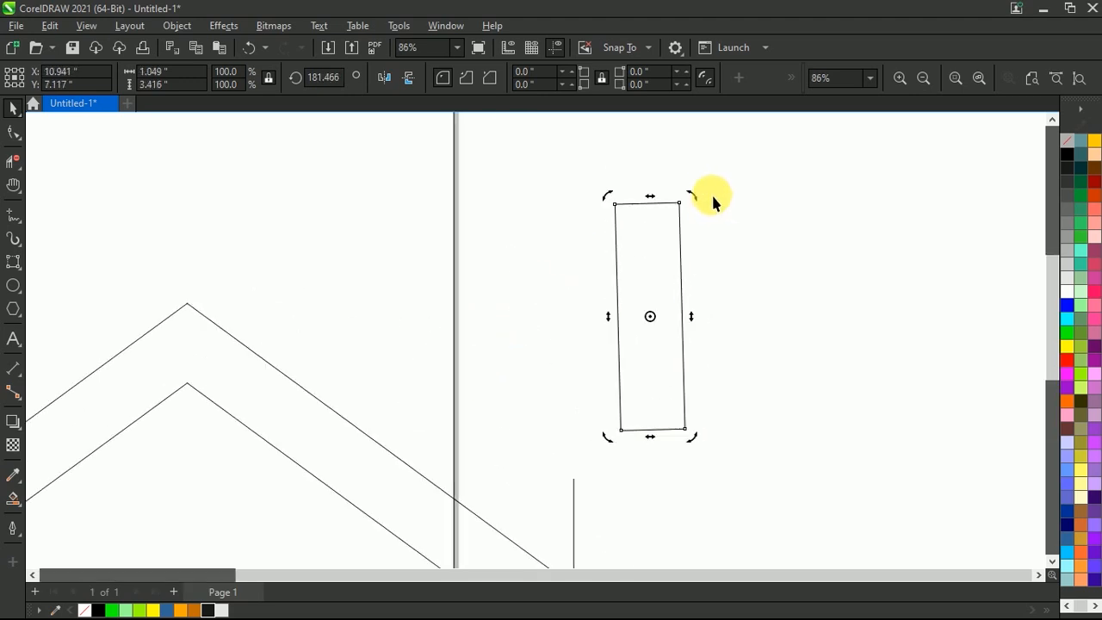
mouse_move(699, 201)
left_mouse_down()
mouse_move(738, 204)
mouse_move(684, 186)
left_mouse_up()
left_click(739, 230)
scroll(740, 230, "down", 3)
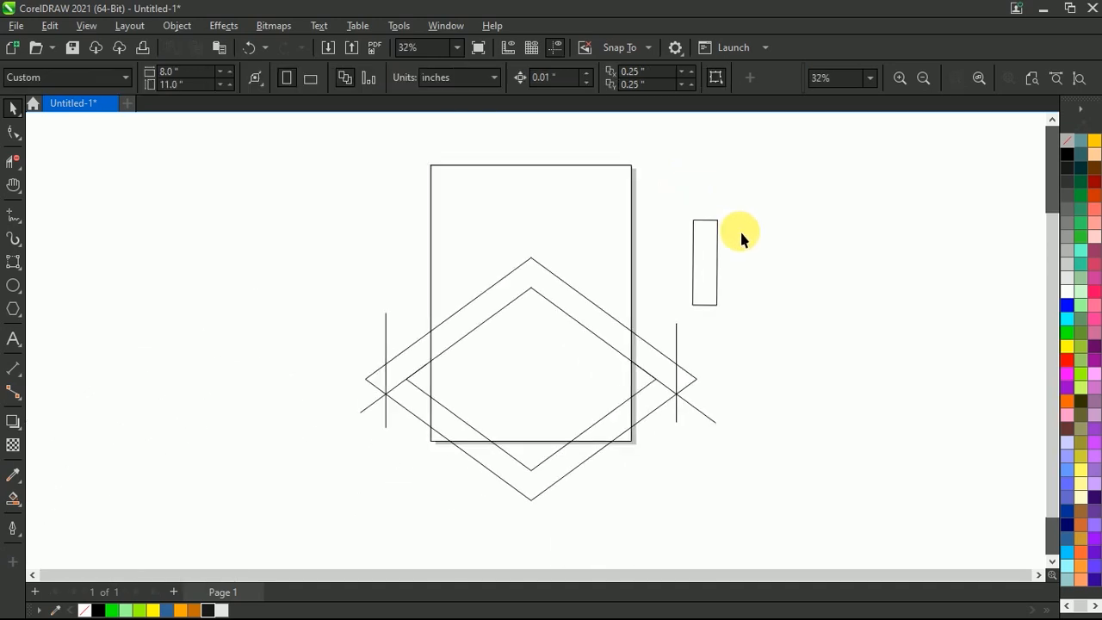
- Place the upright rectangle over the diamonds' top corners and lengthen it from inside the inner diamond to above the page
left_click_drag(695, 248, 541, 183)
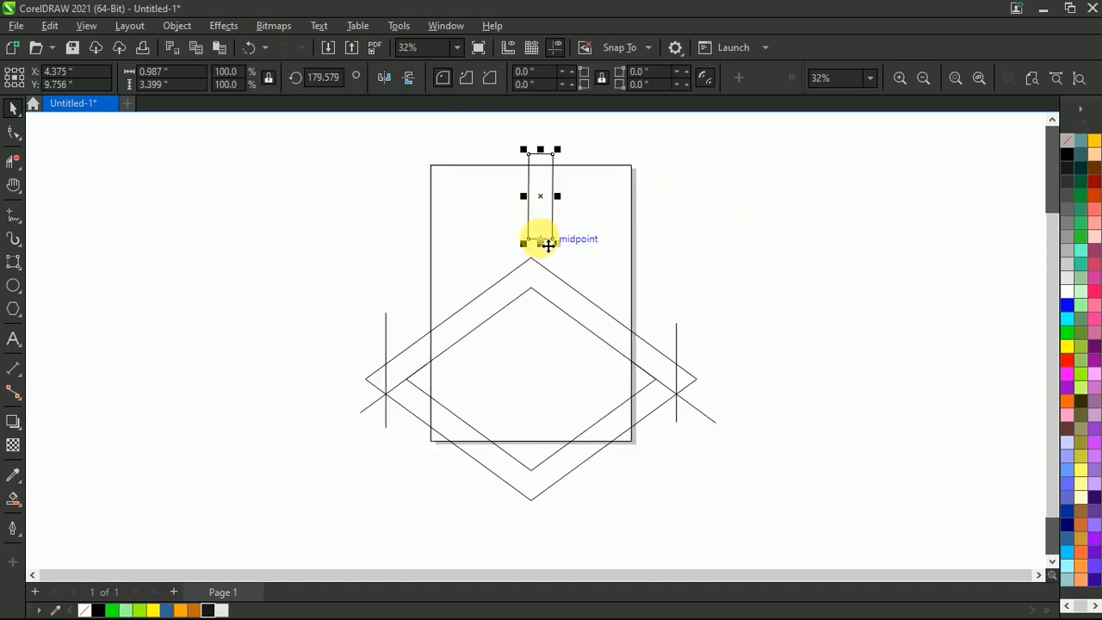
left_click_drag(538, 249, 531, 308)
left_click_drag(532, 168, 535, 142)
left_click(691, 184)
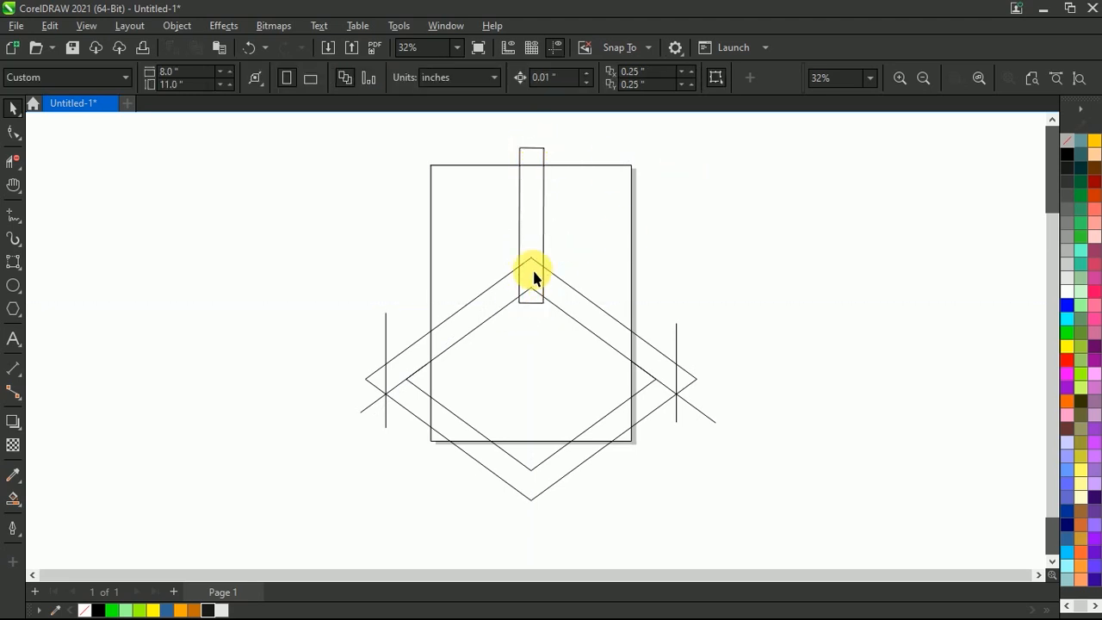
- Remove the parts of the upright rectangle below the outer diamond's upper edges with Virtual Segment Delete
scroll(534, 273, "up", 2)
scroll(541, 287, "down", 2)
left_click(986, 83)
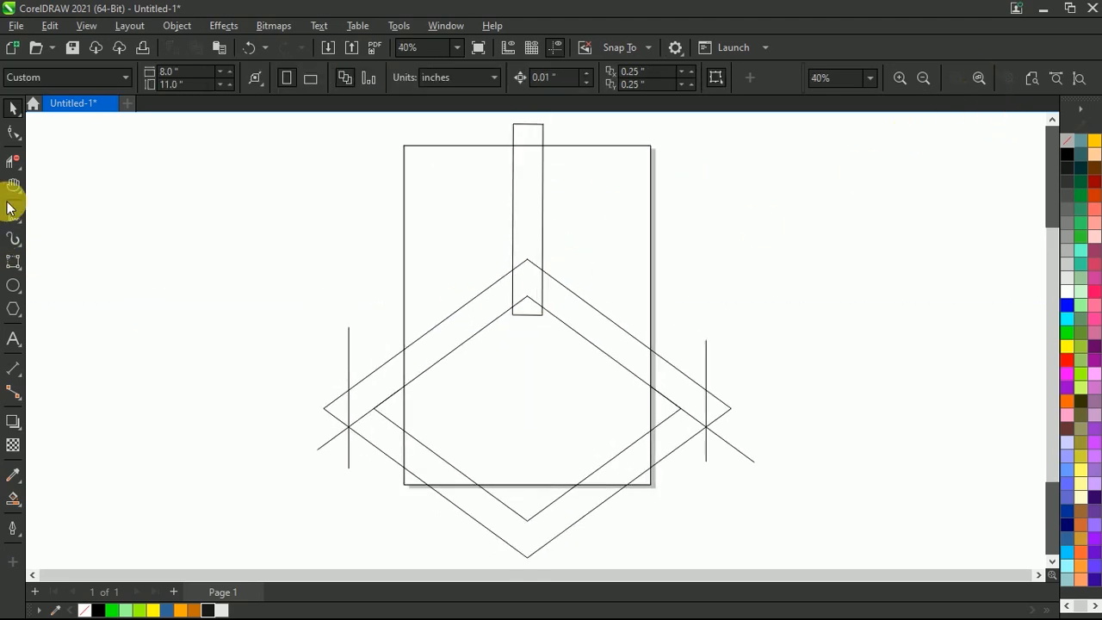
left_click(13, 161)
left_click(70, 198)
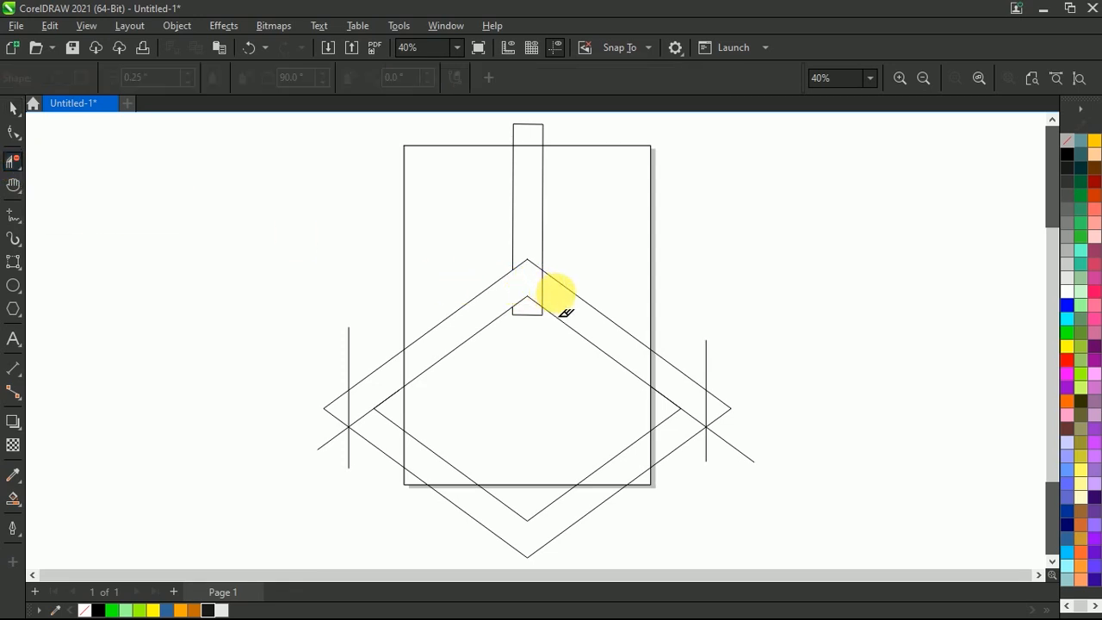
left_click(524, 314)
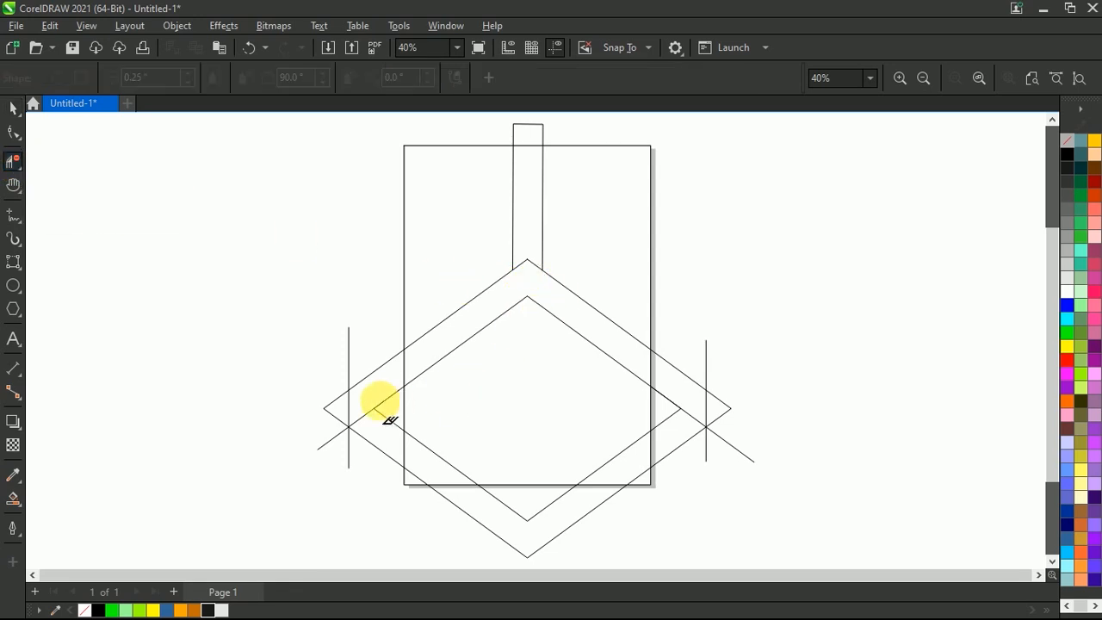
- Delete the line segments outside the left end of the band and the diamonds' lower edges
left_click_drag(330, 386, 326, 449)
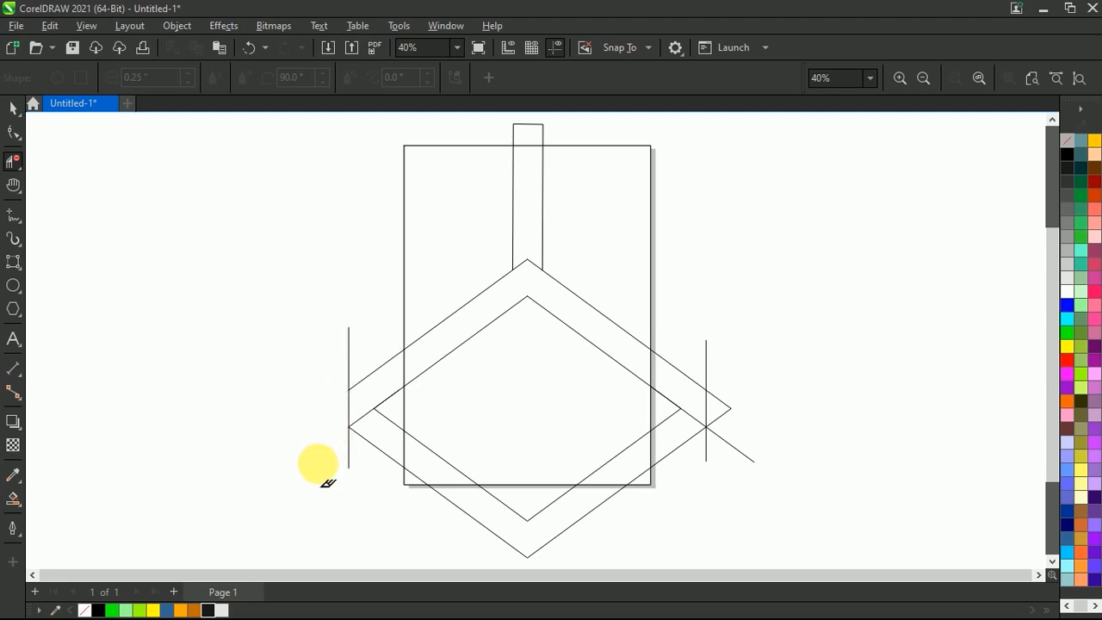
left_click(348, 355)
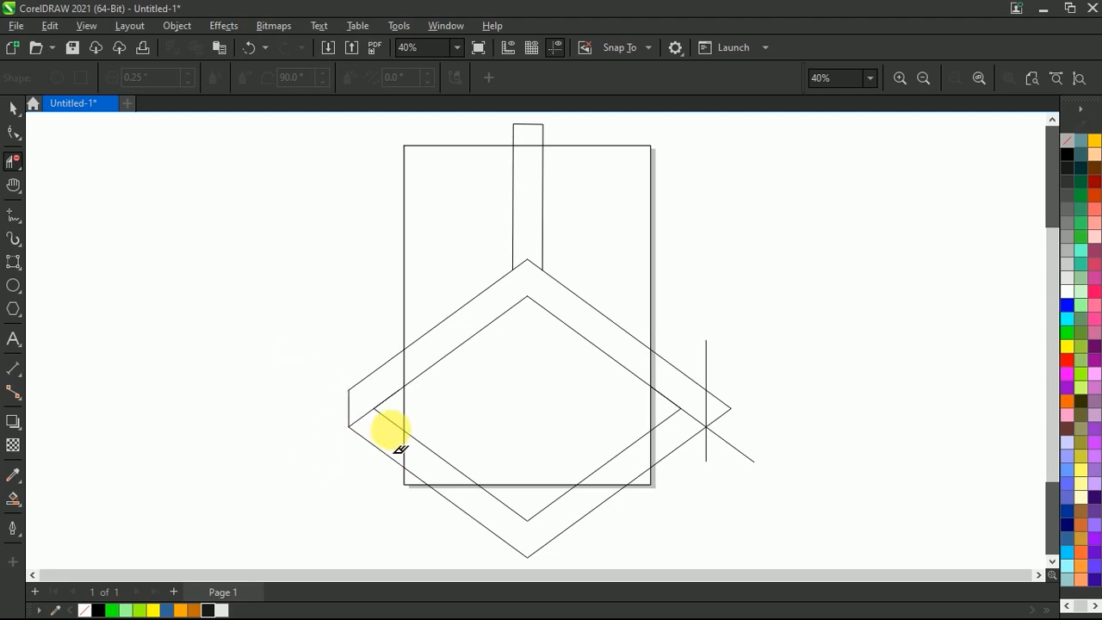
left_click_drag(398, 436, 337, 491)
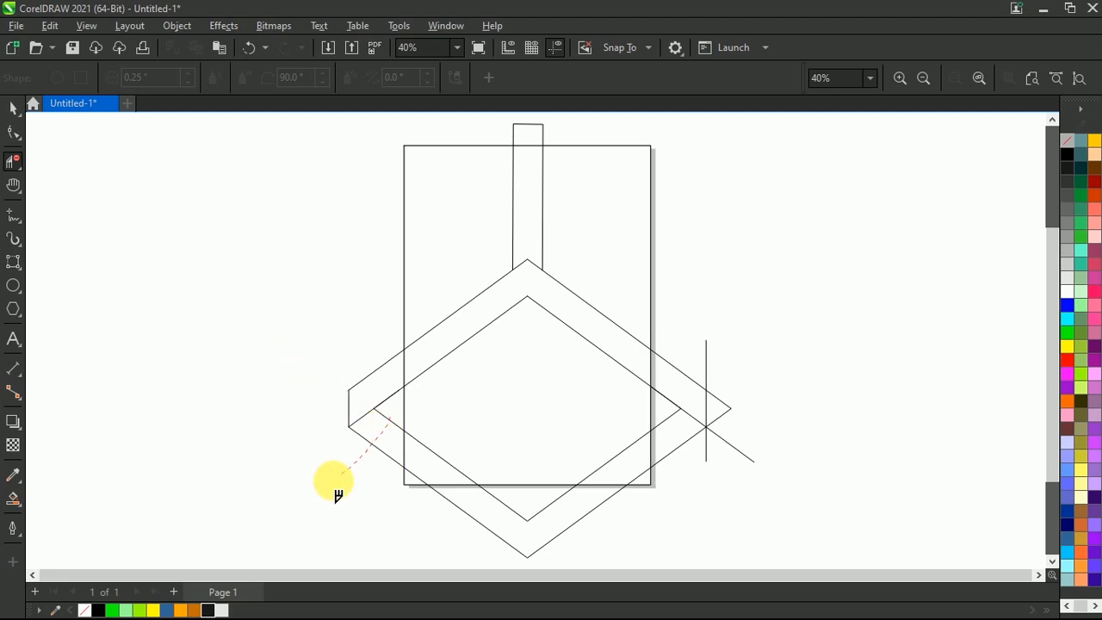
mouse_move(462, 450)
left_mouse_down()
mouse_move(413, 489)
mouse_move(443, 485)
mouse_move(551, 523)
mouse_move(623, 529)
left_mouse_up()
- Delete the surplus segments around the band's right end and the remaining lower-right diamond edges, leaving a clean vertical end
mouse_move(694, 368)
left_mouse_down()
mouse_move(726, 404)
mouse_move(714, 467)
left_mouse_up()
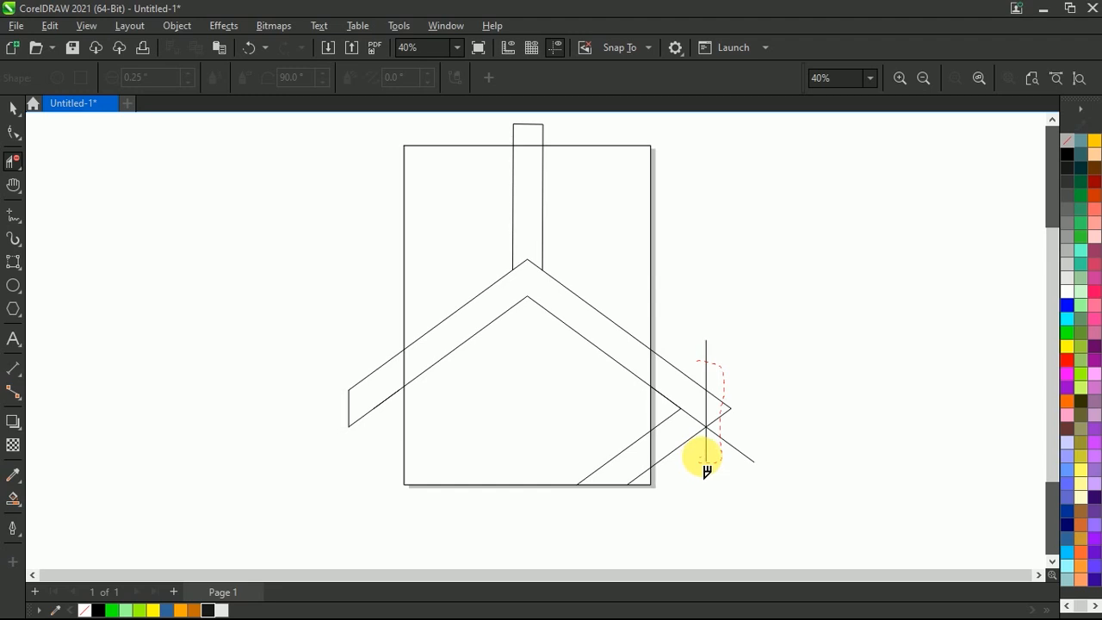
mouse_move(664, 418)
left_mouse_down()
mouse_move(706, 477)
mouse_move(605, 428)
left_mouse_up()
scroll(546, 421, "down", 1)
key("space")
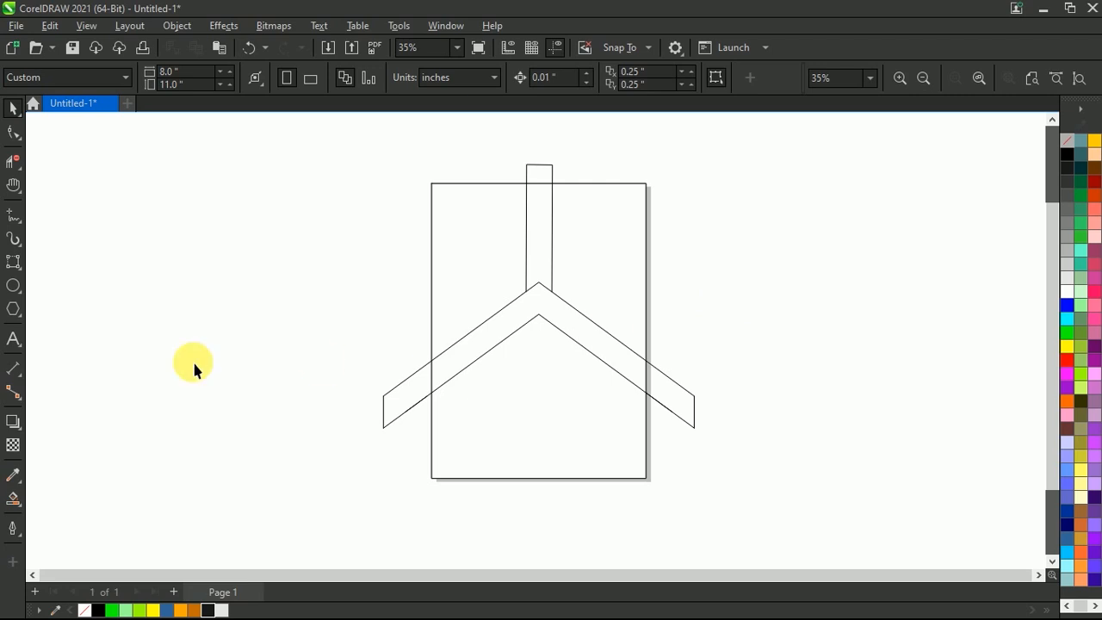
- Draw a line about 1.8 by 0.5 in from the band's lower-left corner to the page edge and mirror a copy to the right end
left_click(14, 215)
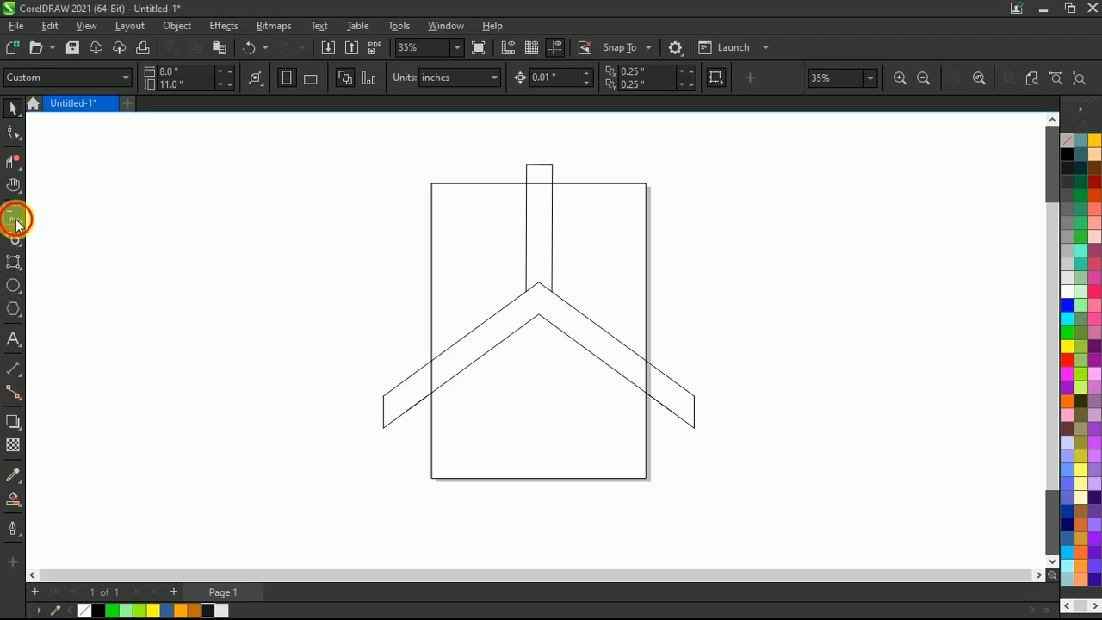
left_click(386, 429)
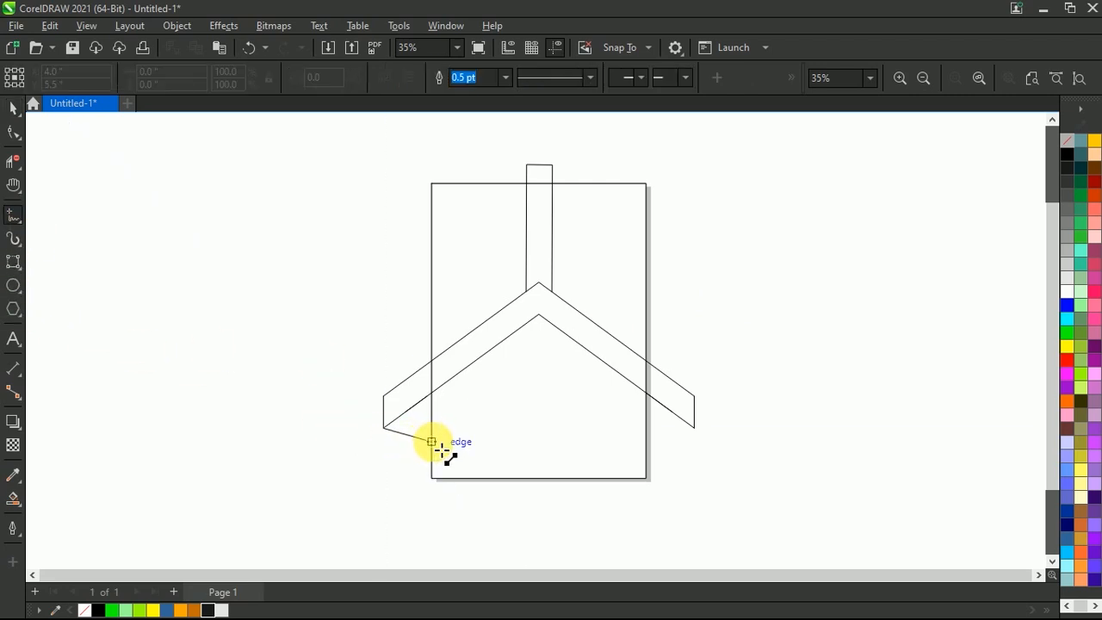
left_click(432, 443)
key("space")
left_click_drag(379, 435, 694, 437)
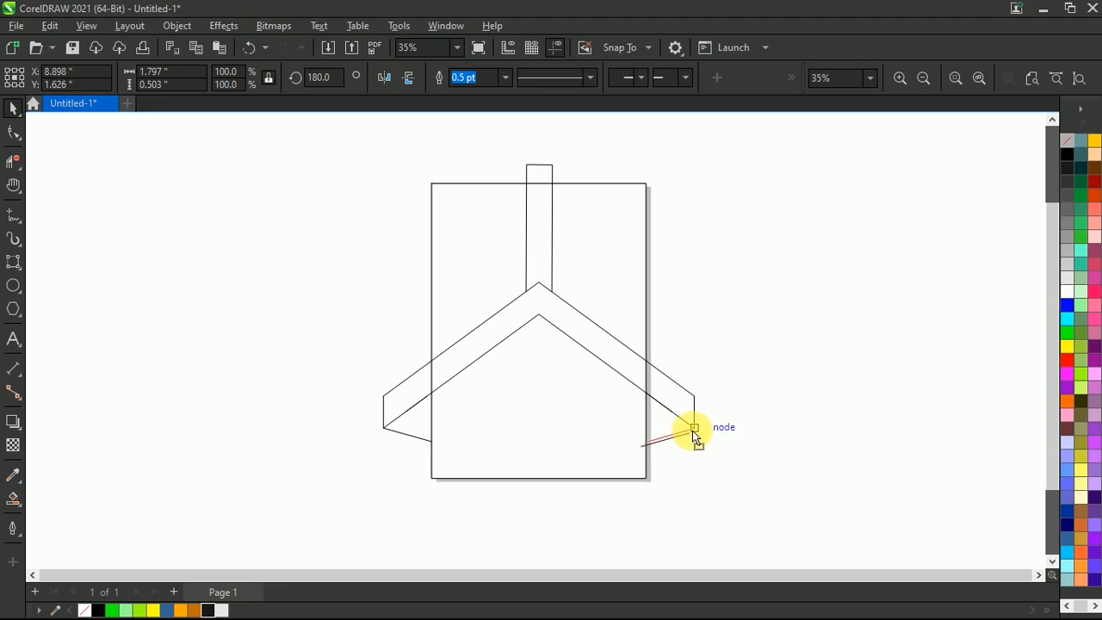
left_click(550, 412)
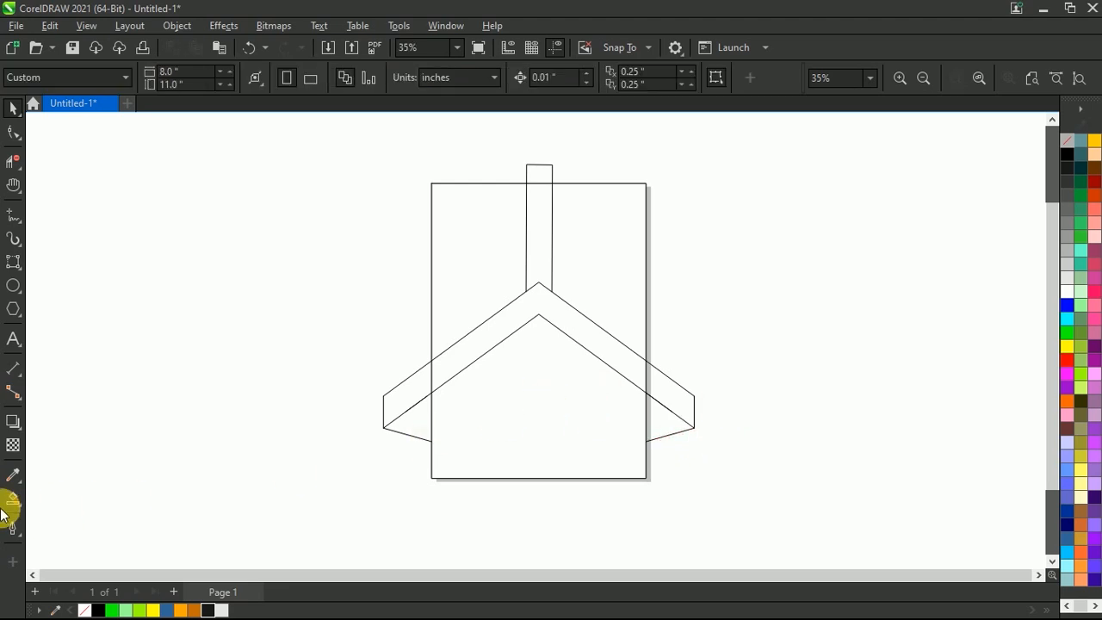
- Smart Fill the chevron band, the body beneath it, the vertical bar and both side triangles with blue
left_click(13, 500)
left_click(543, 393)
left_click(539, 315)
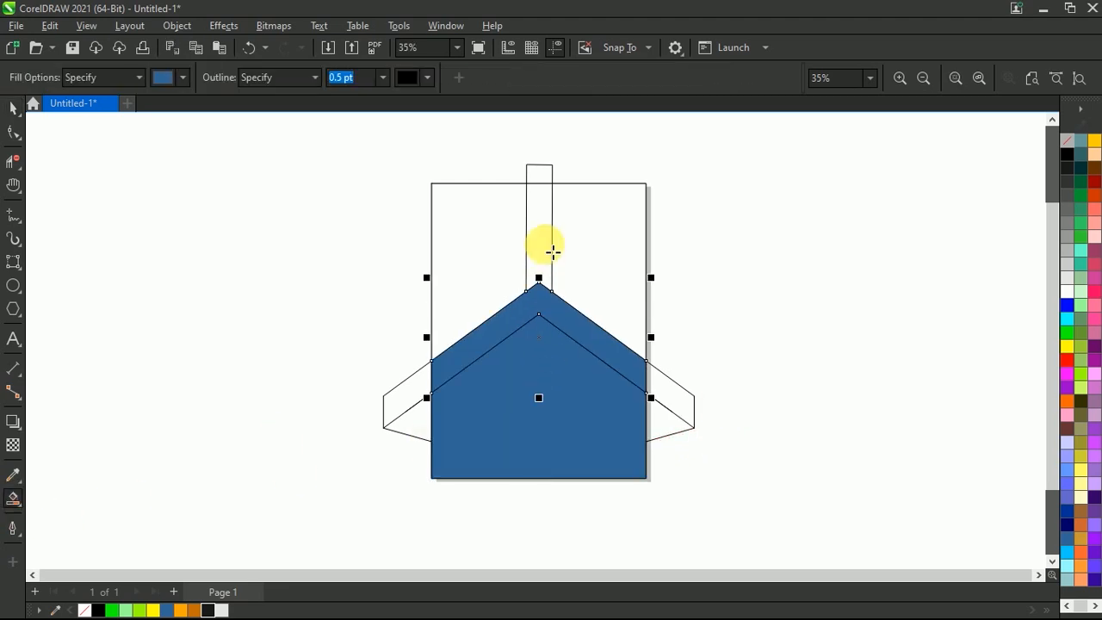
left_click(545, 247)
left_click(408, 394)
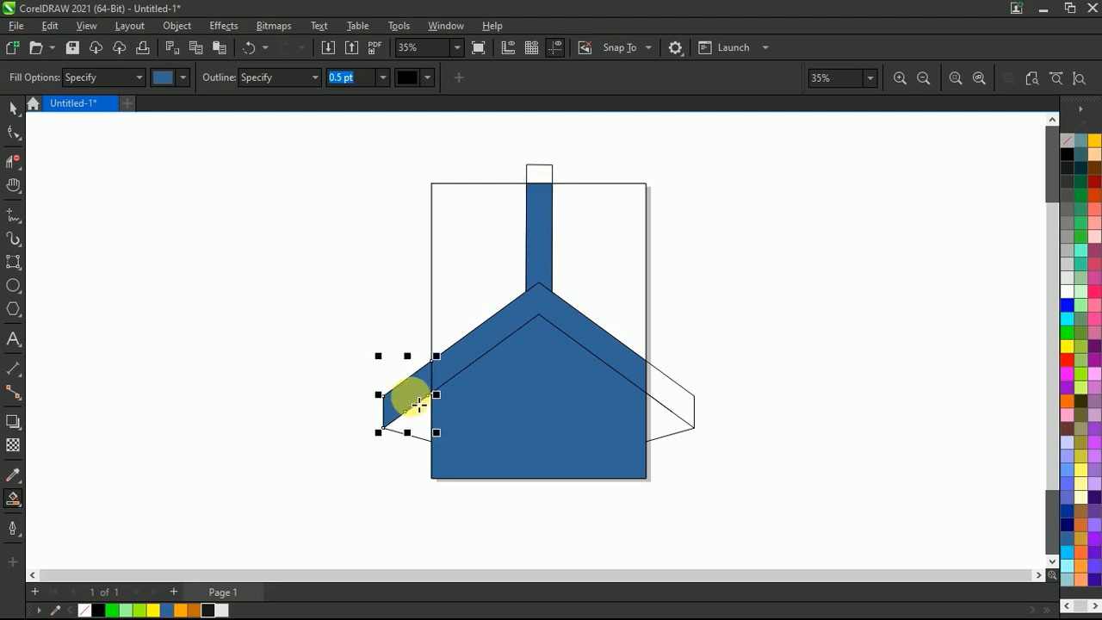
left_click(667, 398)
left_click(412, 426)
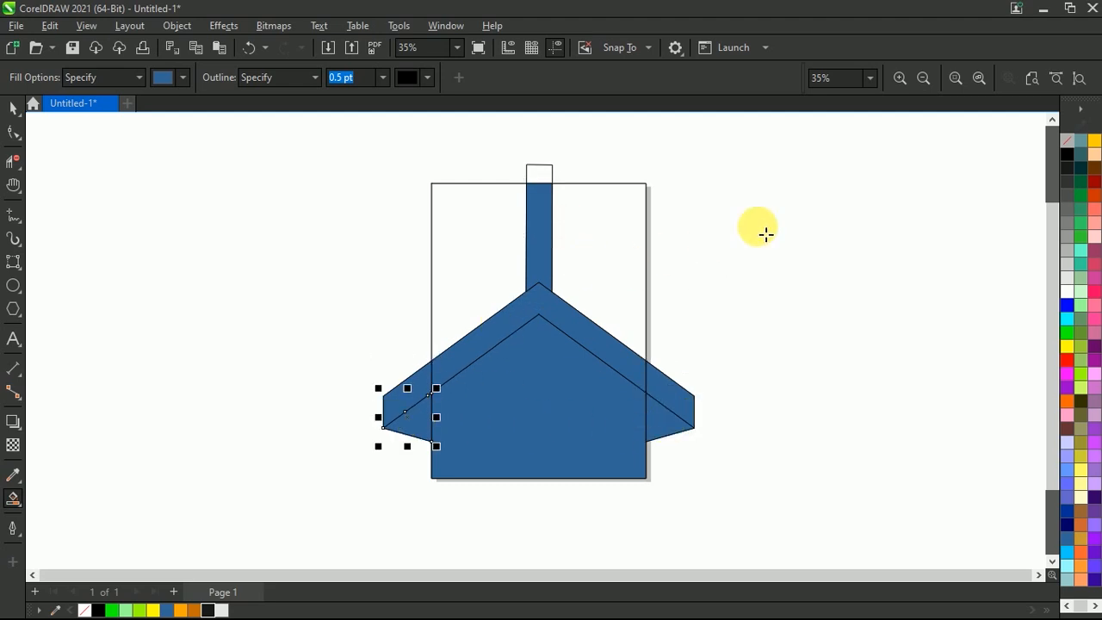
- Move the original unfilled outline of the vertical bar away from the filled shapes and delete it
key("space")
left_click(797, 219)
left_click_drag(558, 169, 659, 180)
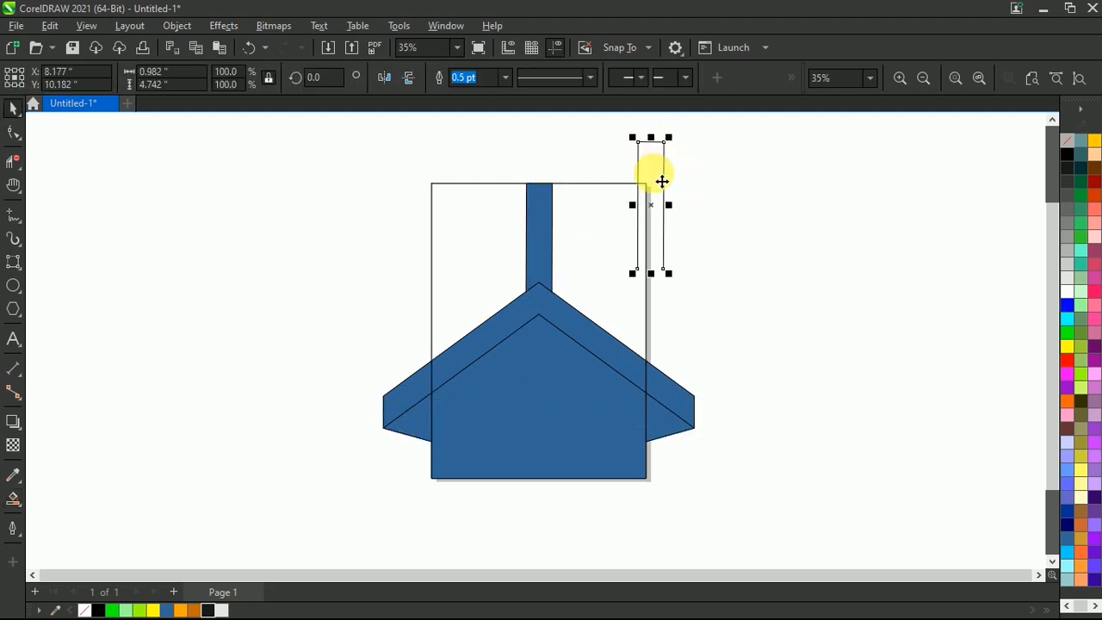
key("Delete")
- Remove the outlines from the filled pieces at the right and left ends that extend past the page
left_click_drag(772, 305, 637, 452)
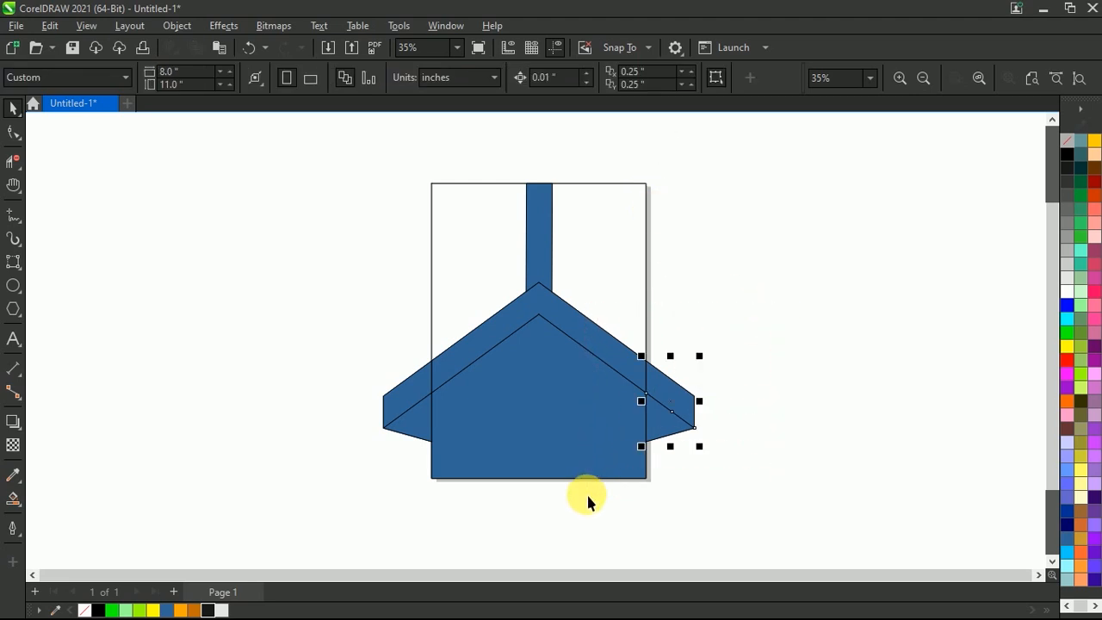
right_click(1066, 140)
left_click(996, 156)
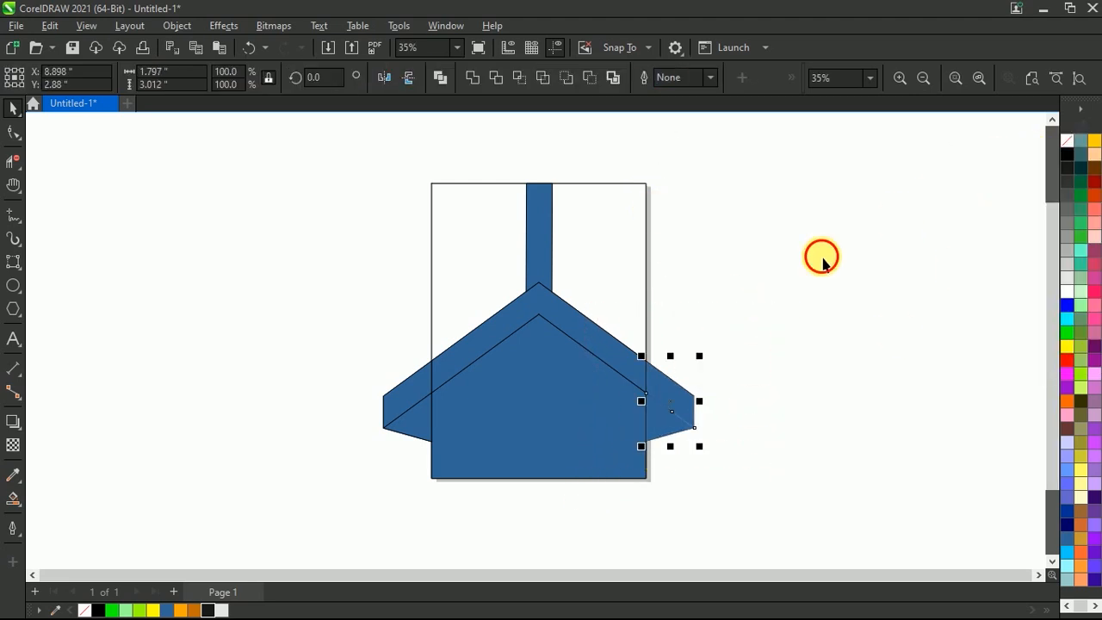
left_click(313, 348)
left_click_drag(313, 348, 513, 491)
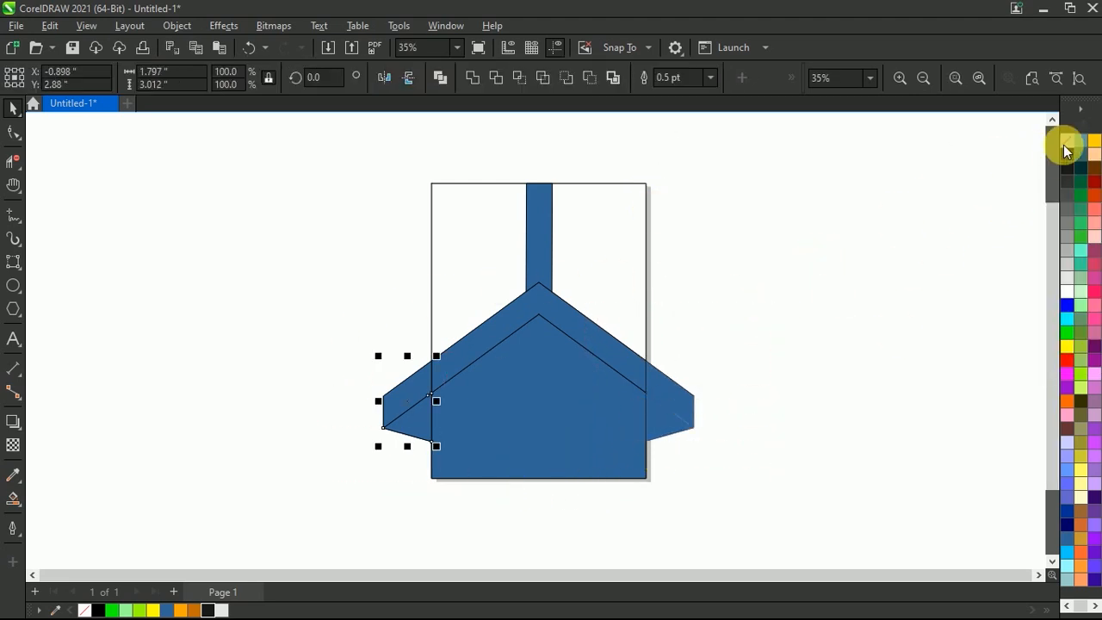
right_click(1066, 143)
left_click(1014, 157)
- Remove the outlines from the central section of the chevron band and from the vertical bar
left_click(806, 216)
left_click_drag(806, 215, 383, 452)
right_click(1068, 140)
left_click(1028, 150)
left_click(881, 195)
left_click(551, 241)
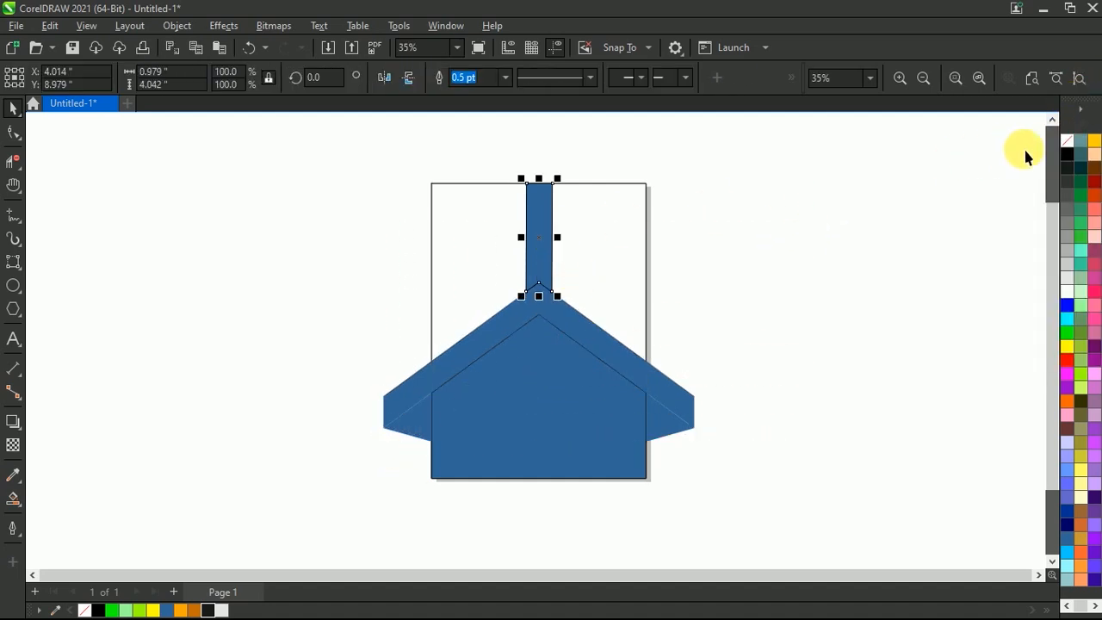
right_click(1069, 140)
left_click(1003, 155)
left_click(711, 272)
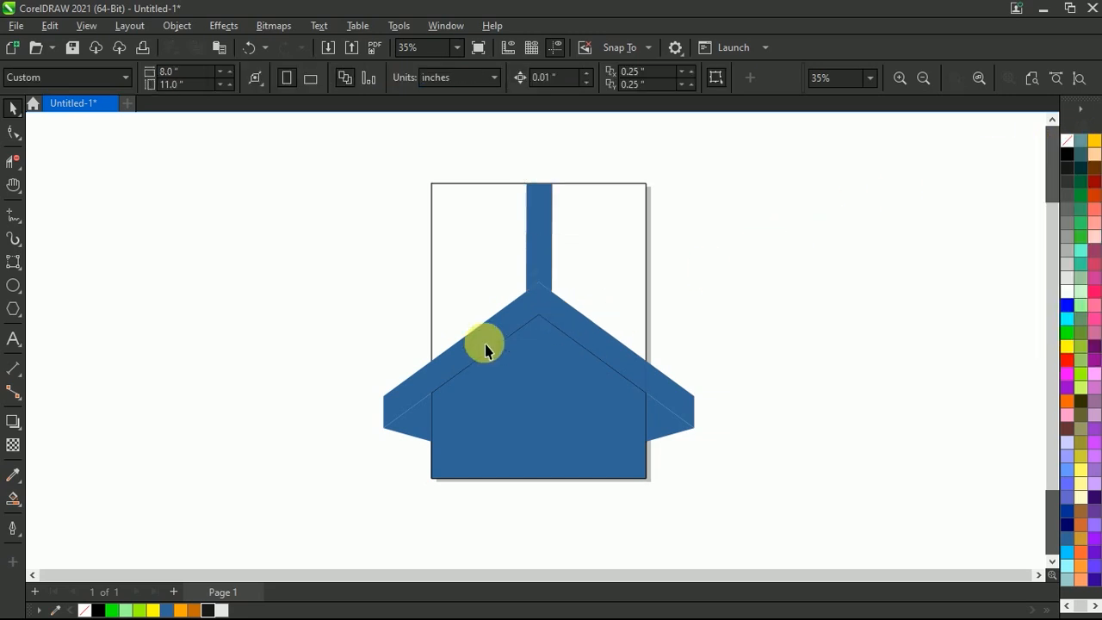
- Weld the chevron band's left end, central section and right end into one shape
left_click(406, 386)
left_click(460, 357, "shift")
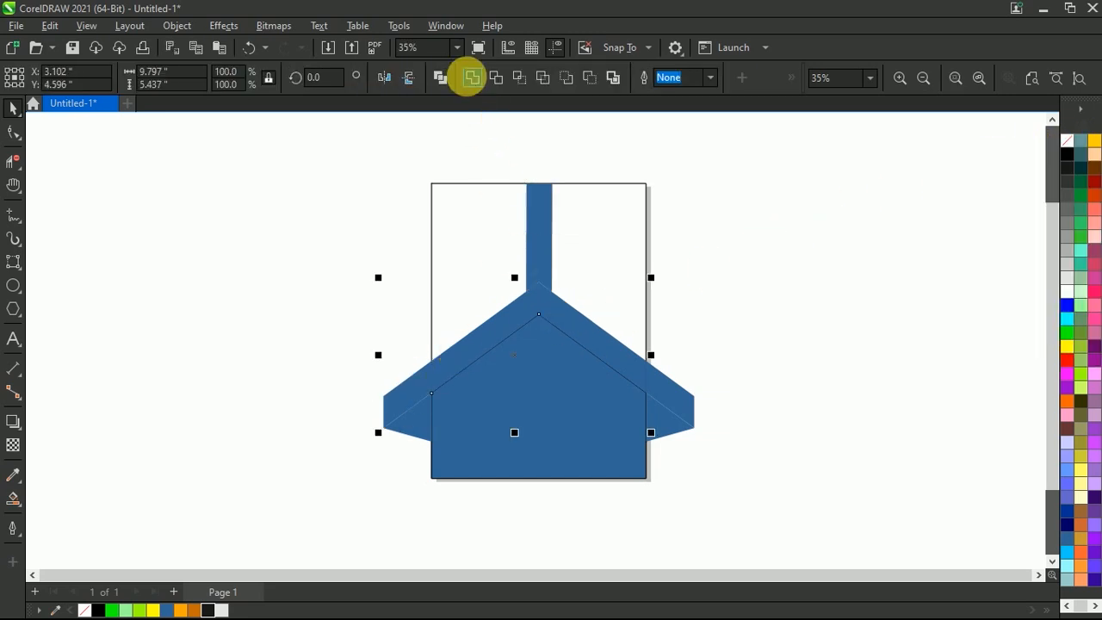
left_click(473, 78)
left_click(785, 295)
left_click(660, 398)
left_click(600, 354, "shift")
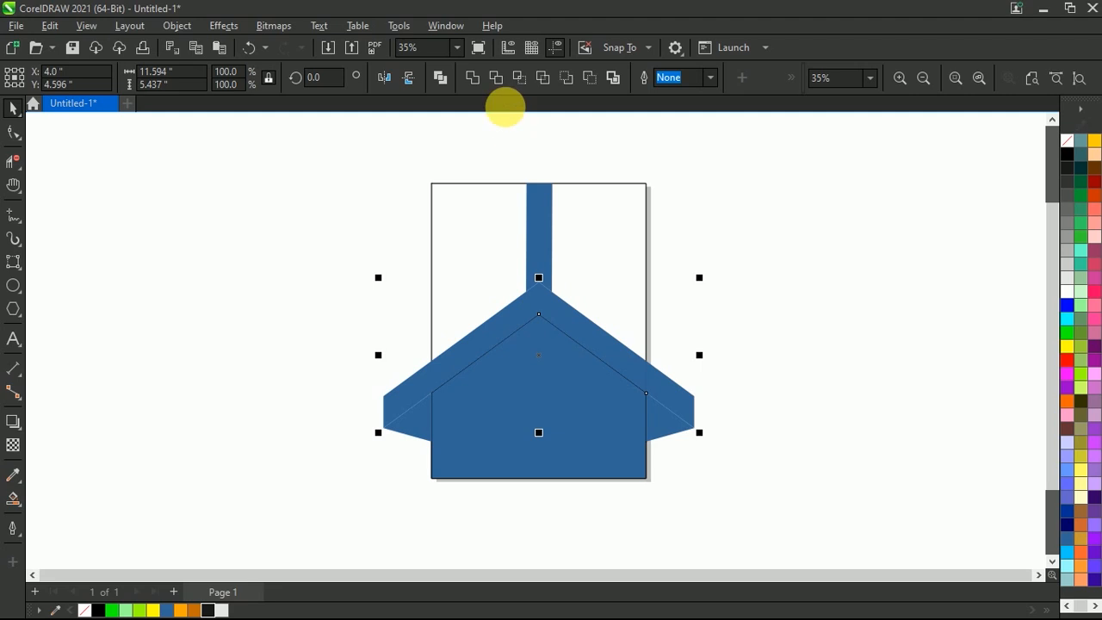
left_click(475, 83)
left_click(738, 224)
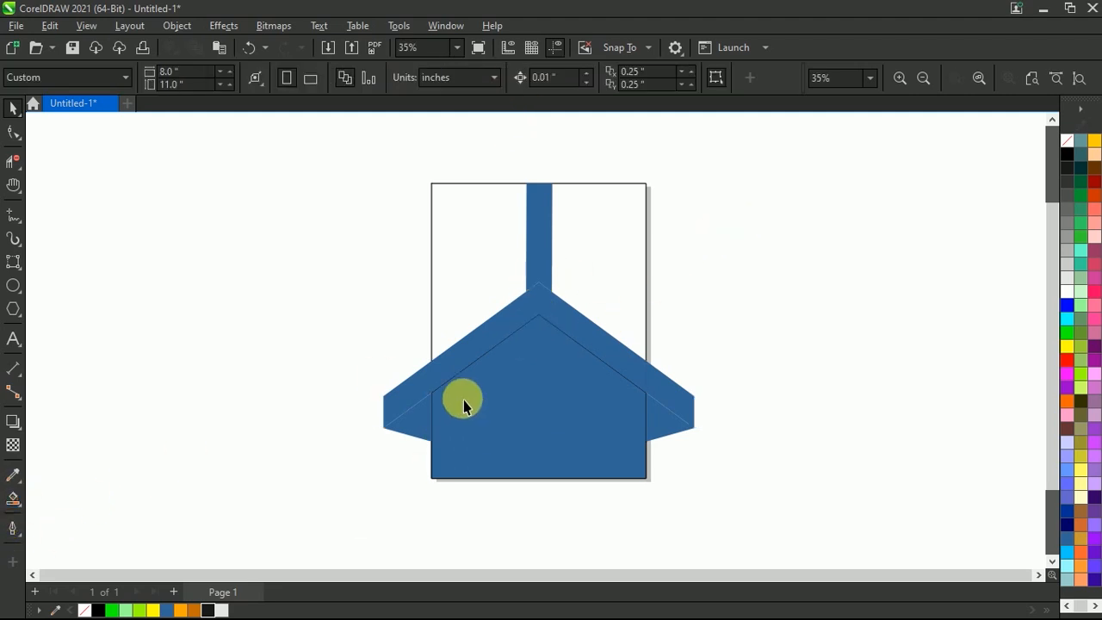
- Fill the welded chevron band with yellow and the vertical bar with near-black
left_click(457, 359)
left_click(153, 610)
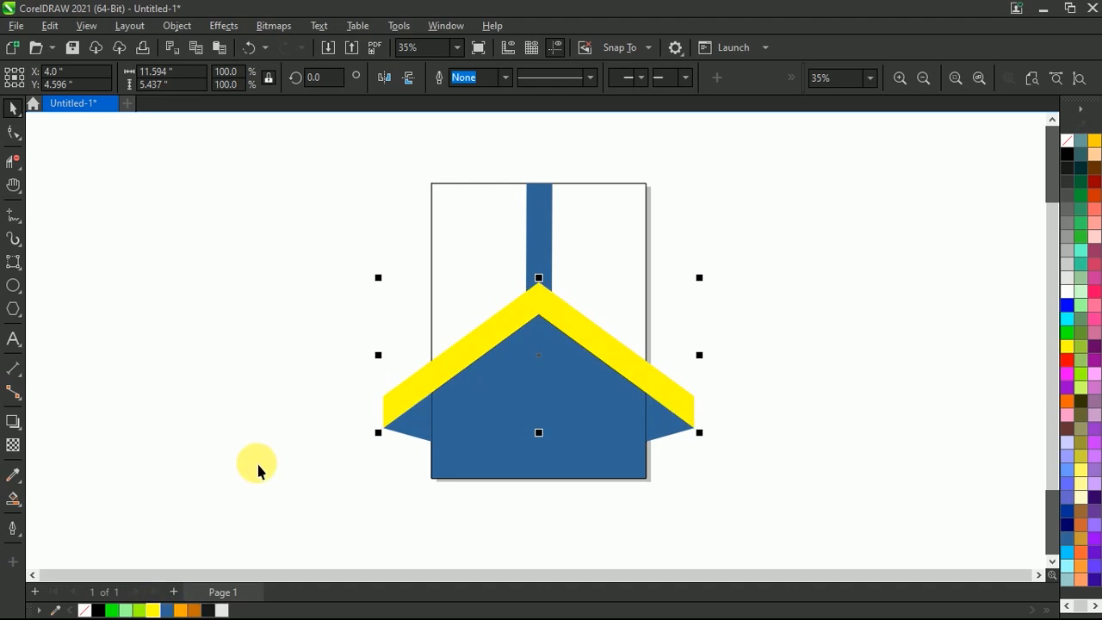
left_click(243, 479)
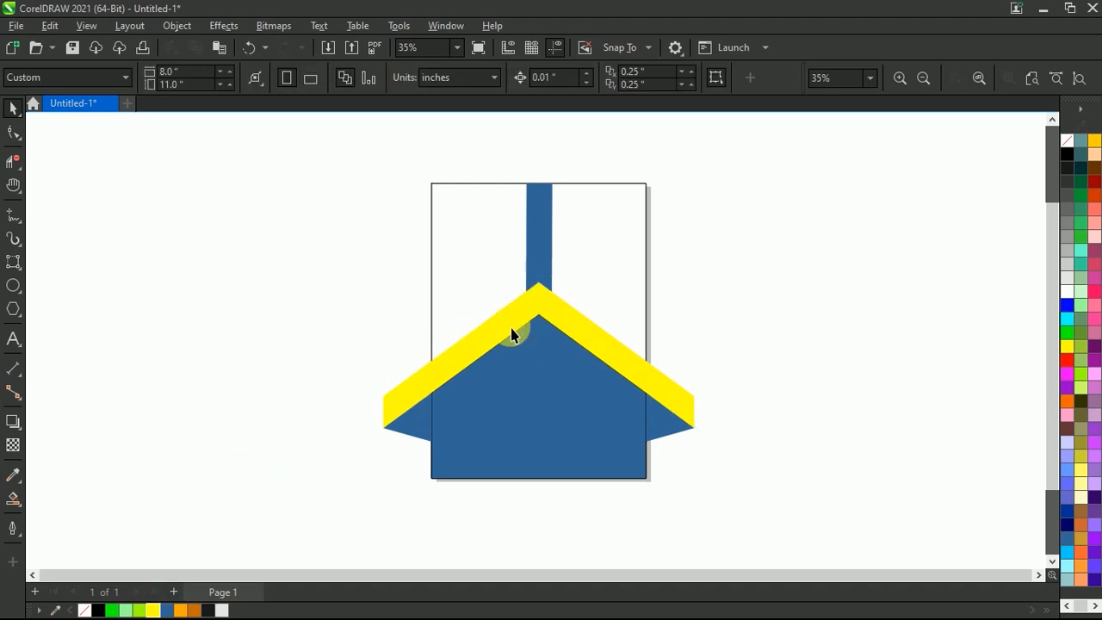
left_click(551, 249)
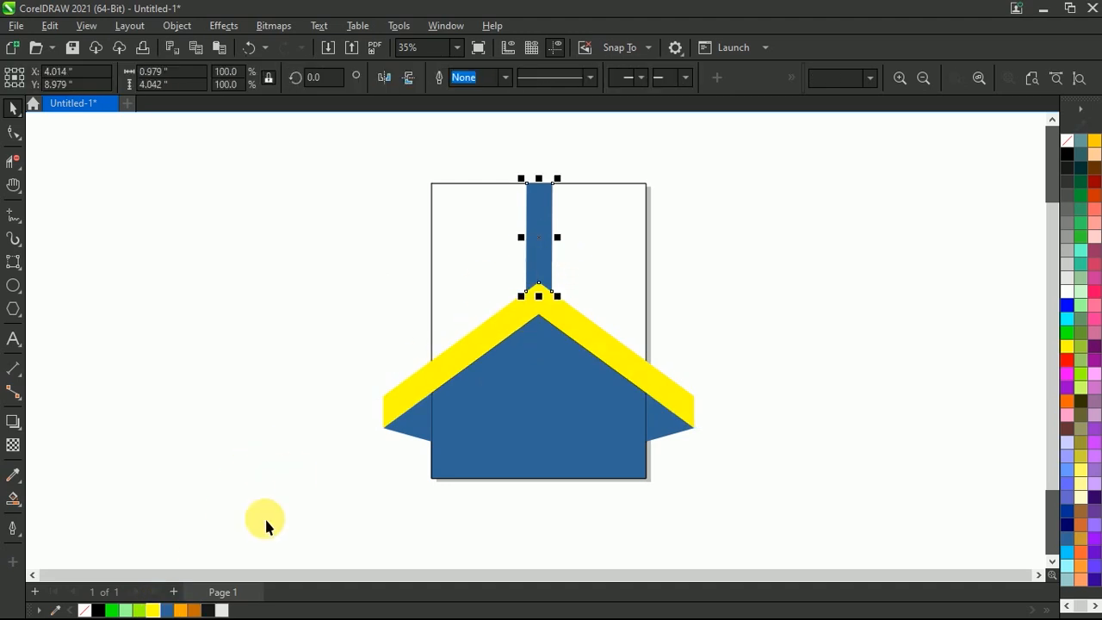
left_click(207, 611)
left_click(491, 469)
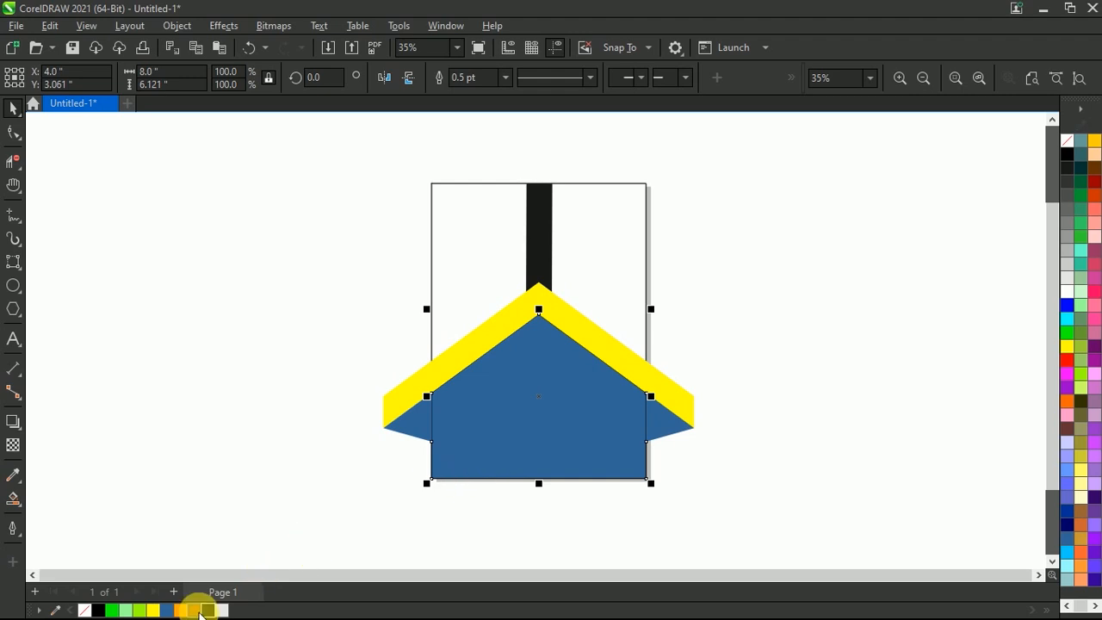
left_click(195, 610)
left_click(224, 511)
- Fill the body below the chevron with near-black and both side triangles with orange
left_click(485, 452)
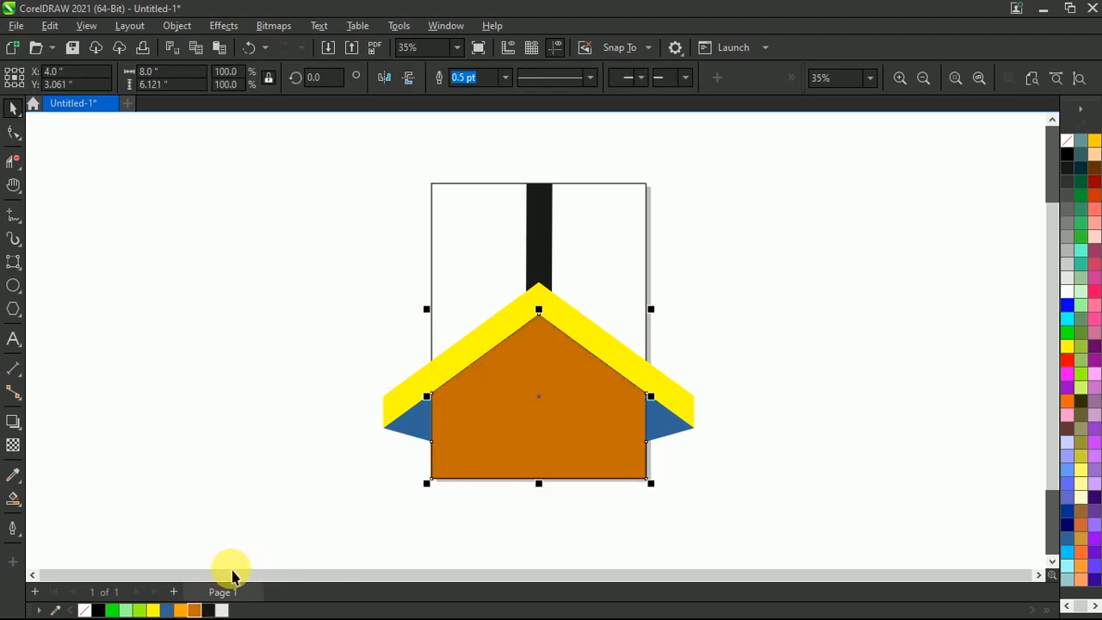
left_click(208, 610)
left_click(390, 442)
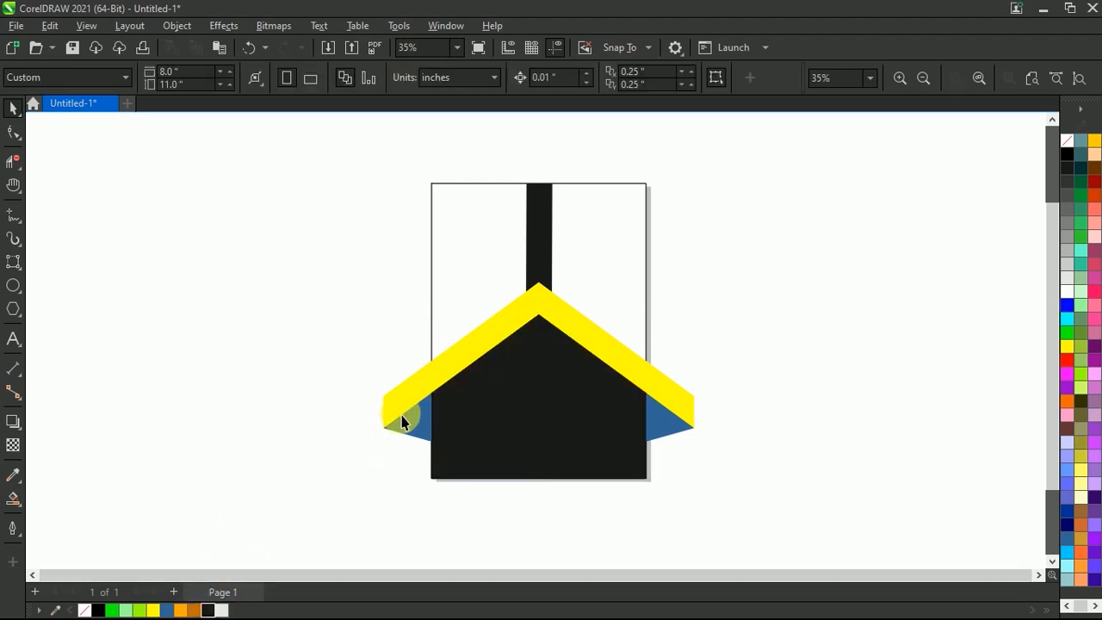
left_click(404, 414)
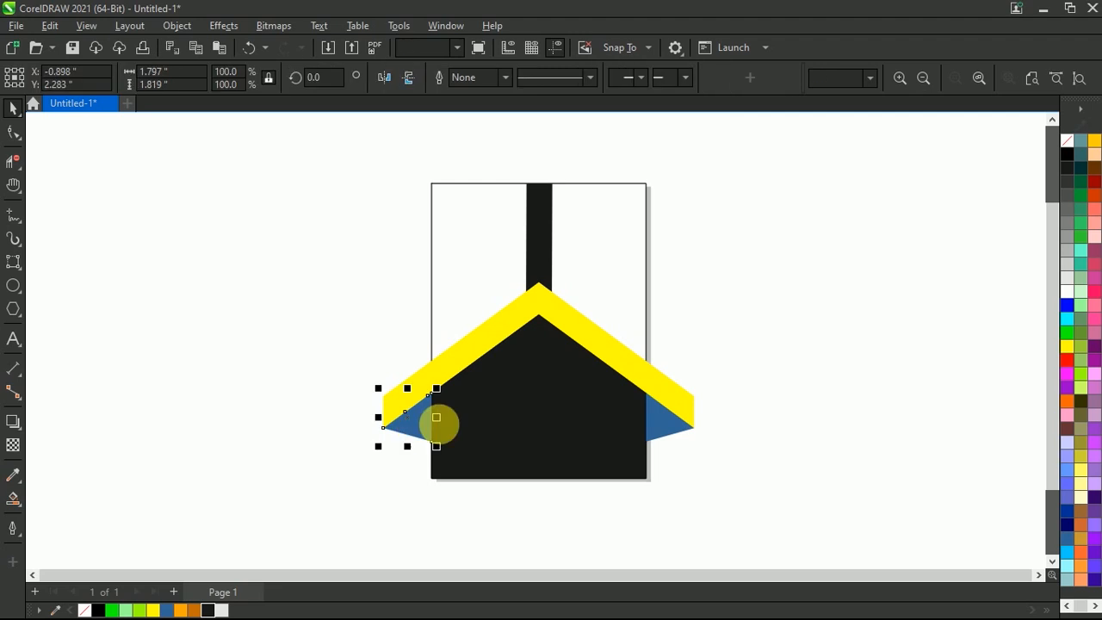
left_click(670, 419, "shift")
left_click(179, 610)
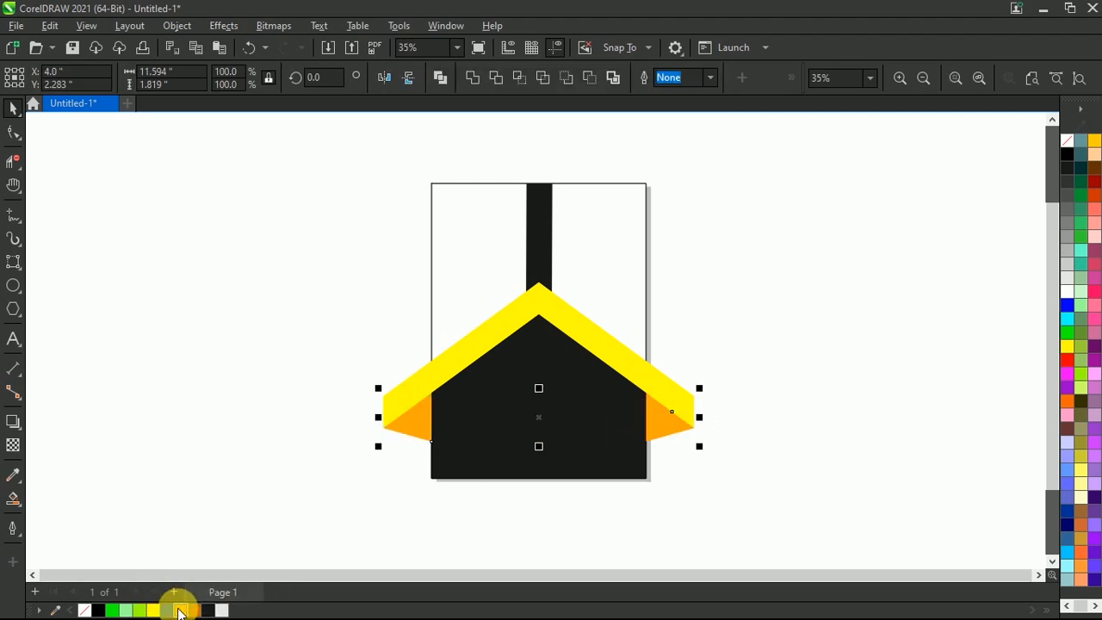
left_click(222, 441)
- Fill the page-sized background rectangle with a very light grey
scroll(607, 366, "down", 1)
scroll(596, 398, "up", 1)
left_click(650, 252)
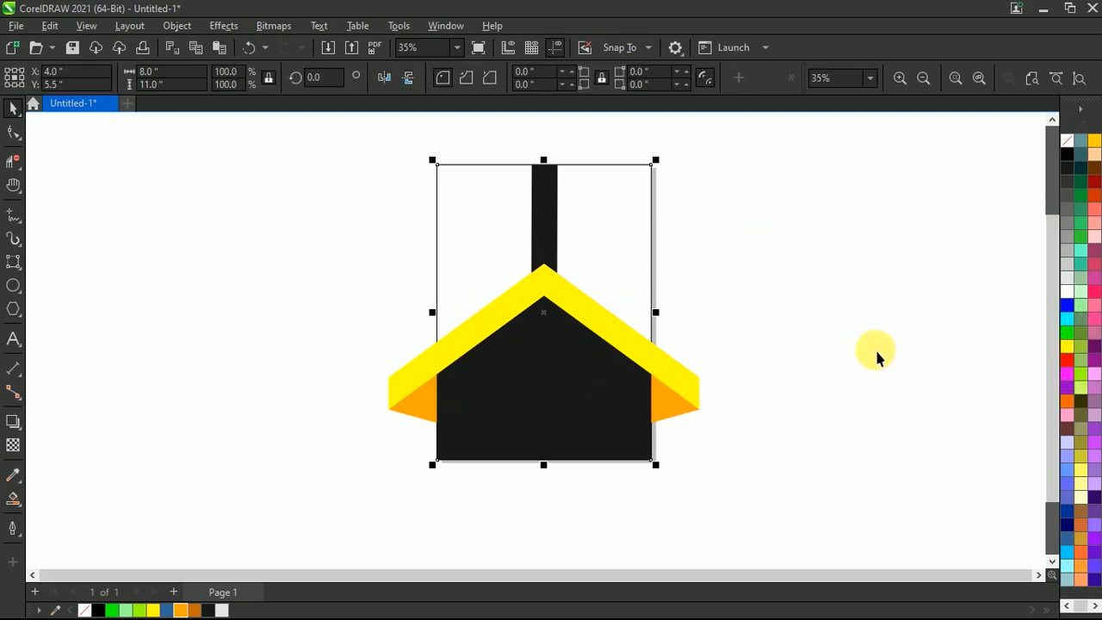
left_click(1068, 282)
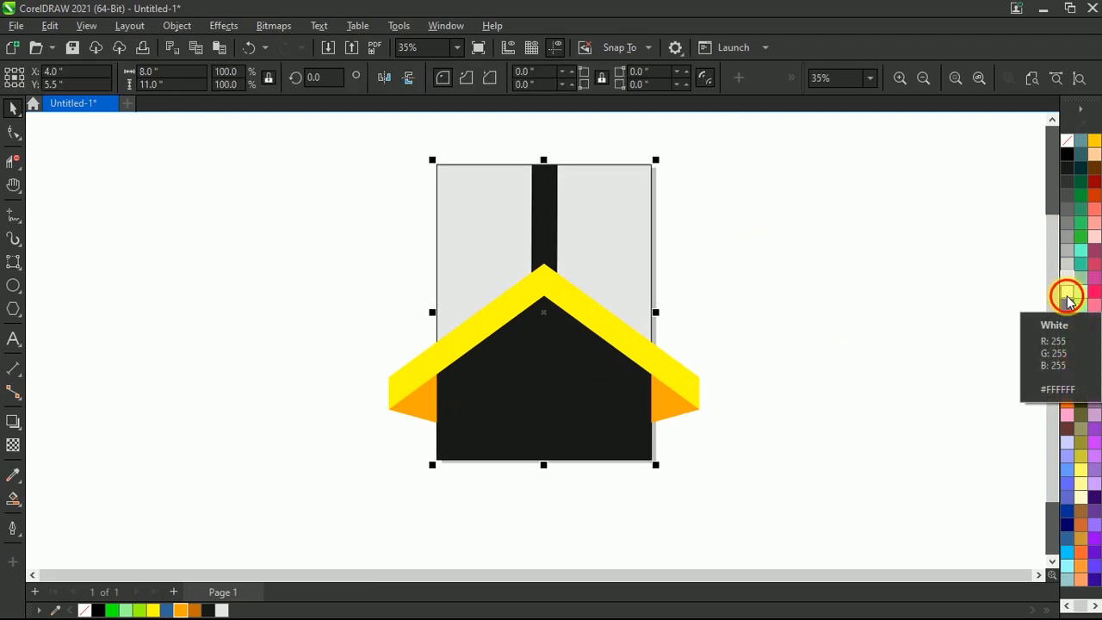
left_click(766, 297)
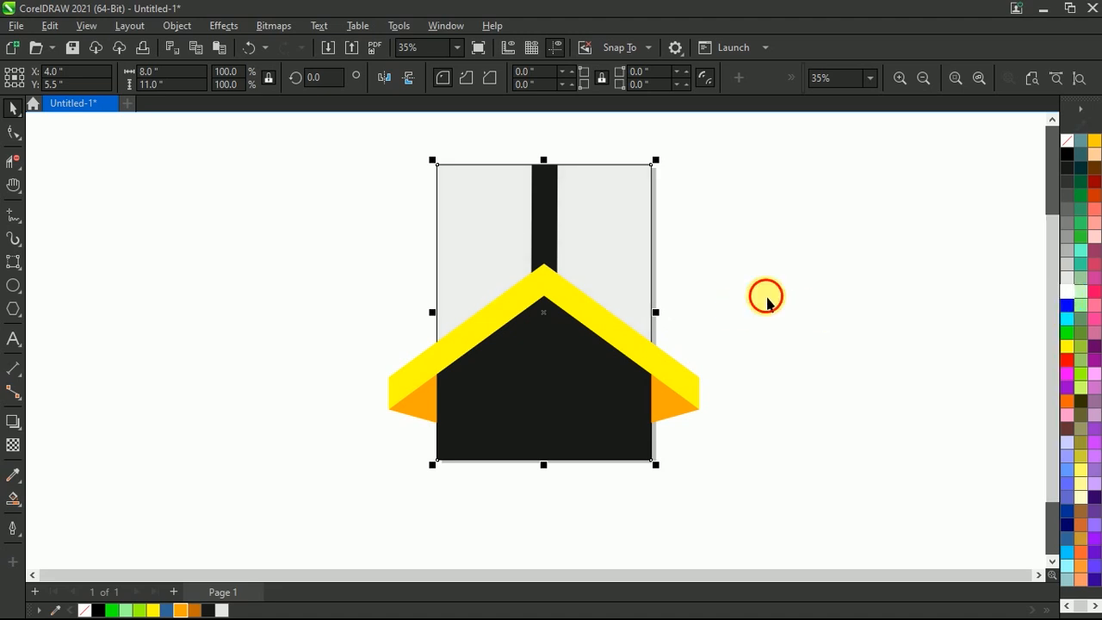
- Select all the shapes of the design together and remove their outlines
scroll(670, 302, "down", 3)
left_click_drag(762, 186, 378, 463)
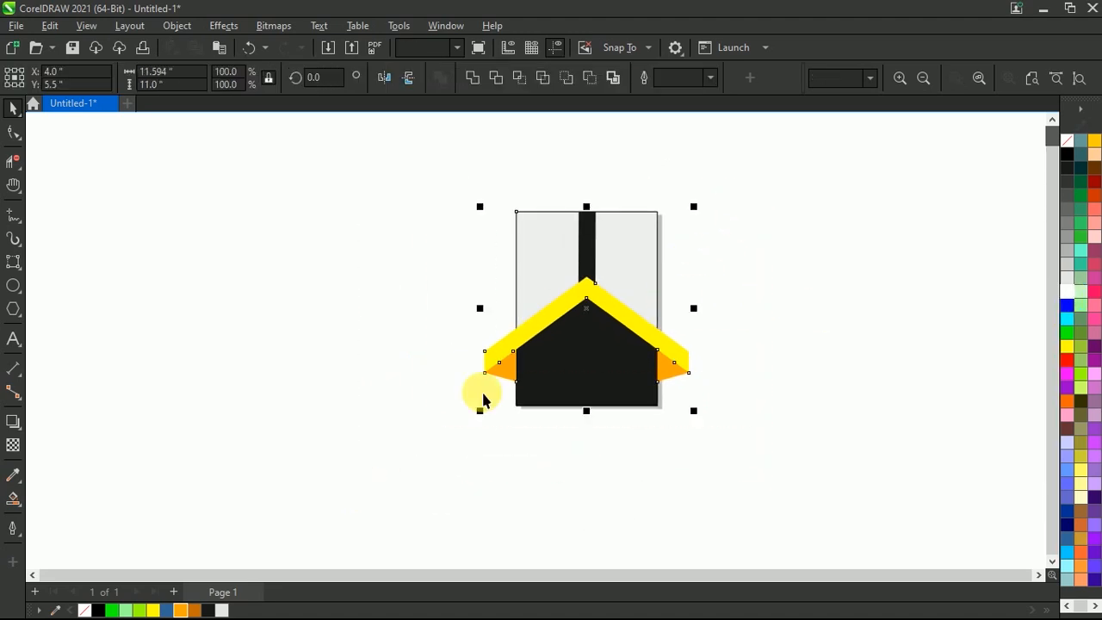
right_click(1069, 140)
left_click(1027, 155)
left_click(865, 219)
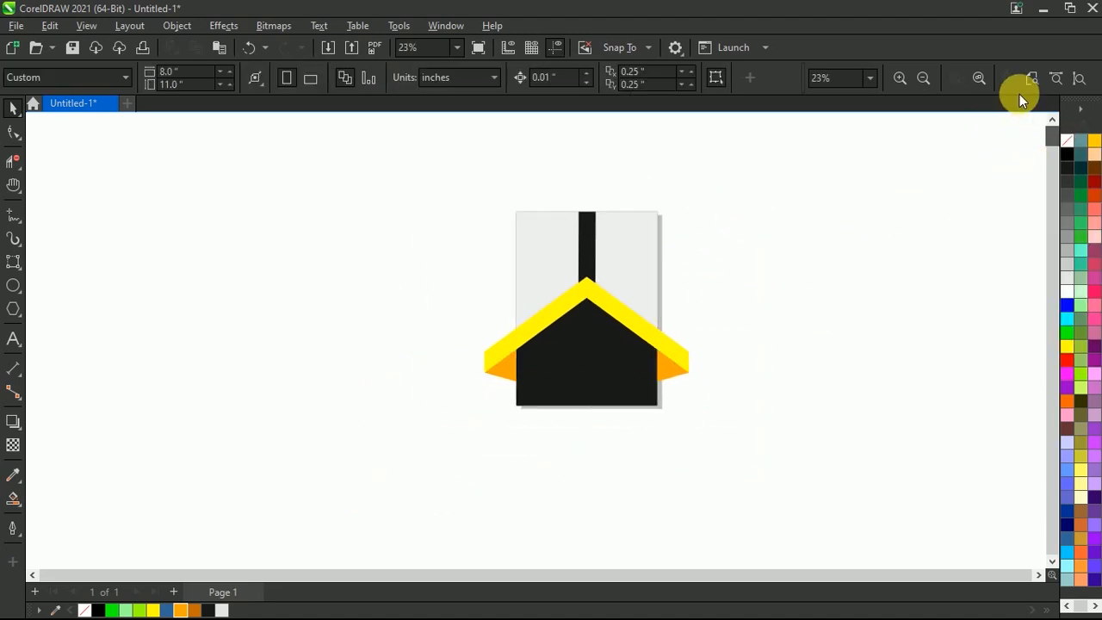
- Draw a circle about 4.66 in wide centred on the chevron's inner peak, filled white without an outline
left_click(1023, 76)
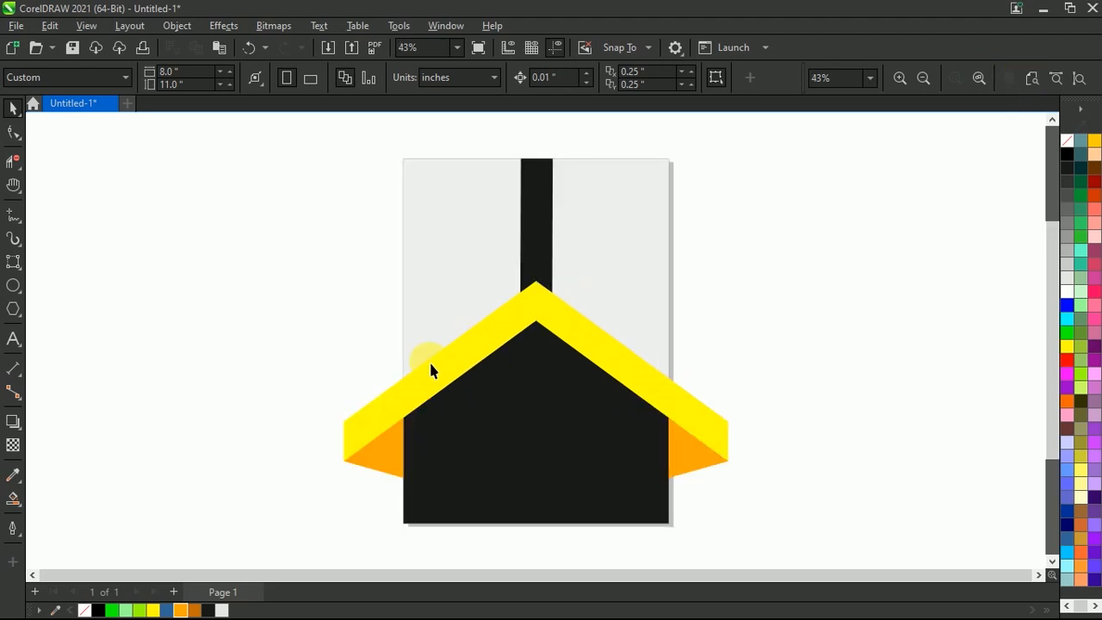
left_click(13, 286)
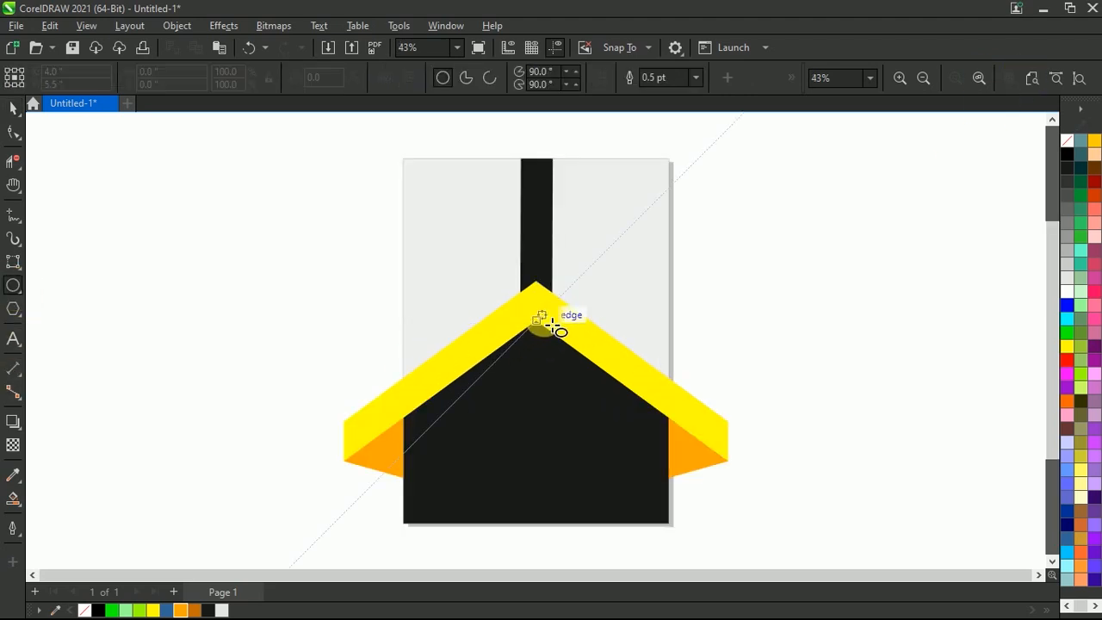
left_click_drag(545, 331, 638, 372)
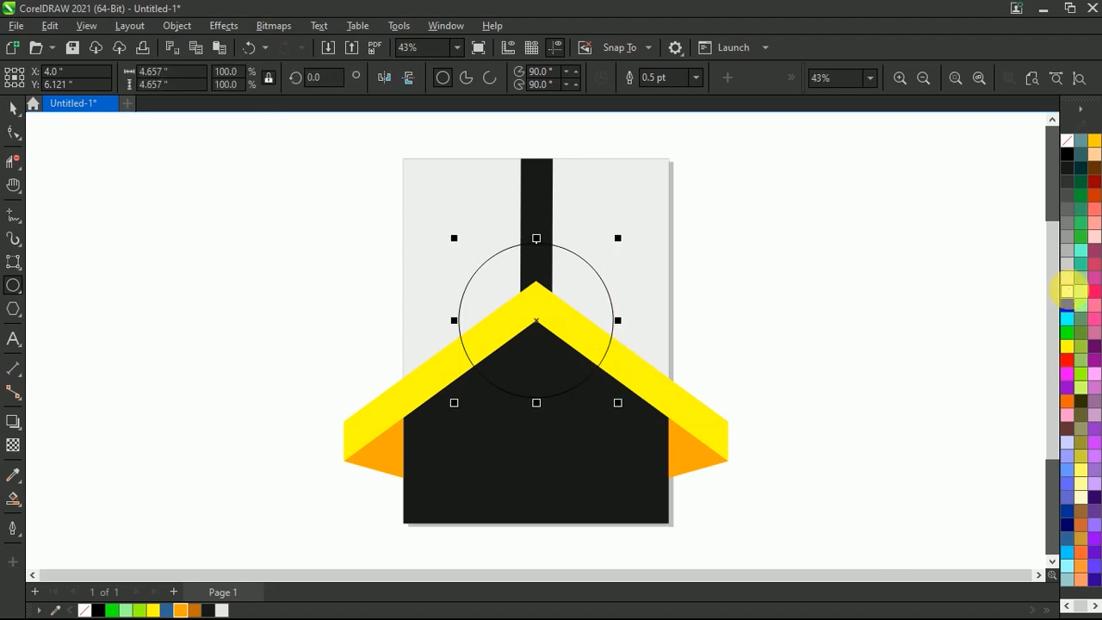
left_click(1067, 291)
right_click(1067, 140)
left_click(1072, 151)
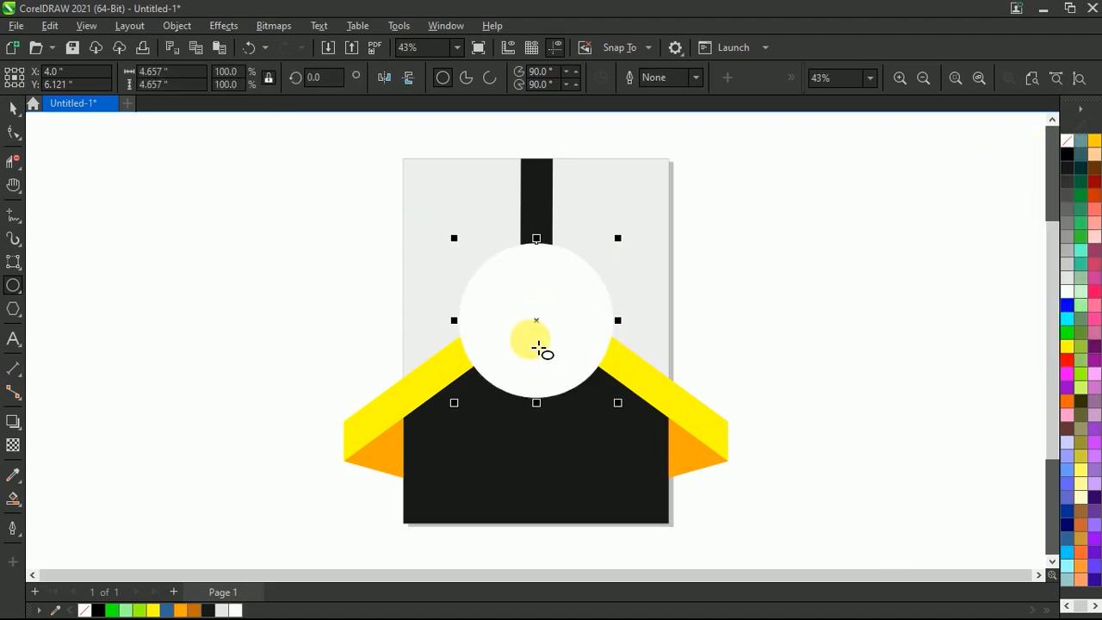
- Apply a centred inner shadow to the white circle with Multiply blending, opacity 20, feathering 15 and depth 1
left_click(14, 425)
mouse_move(548, 320)
left_mouse_down()
mouse_move(537, 319)
mouse_move(537, 387)
mouse_move(556, 324)
left_mouse_up()
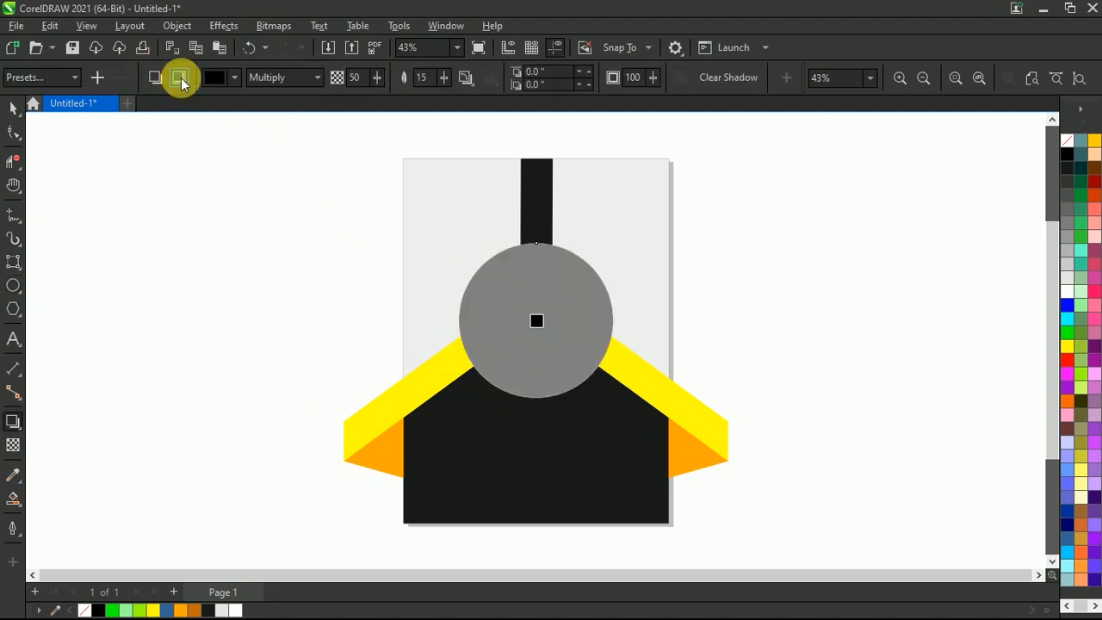
left_click(567, 328)
left_click_drag(567, 328, 654, 331)
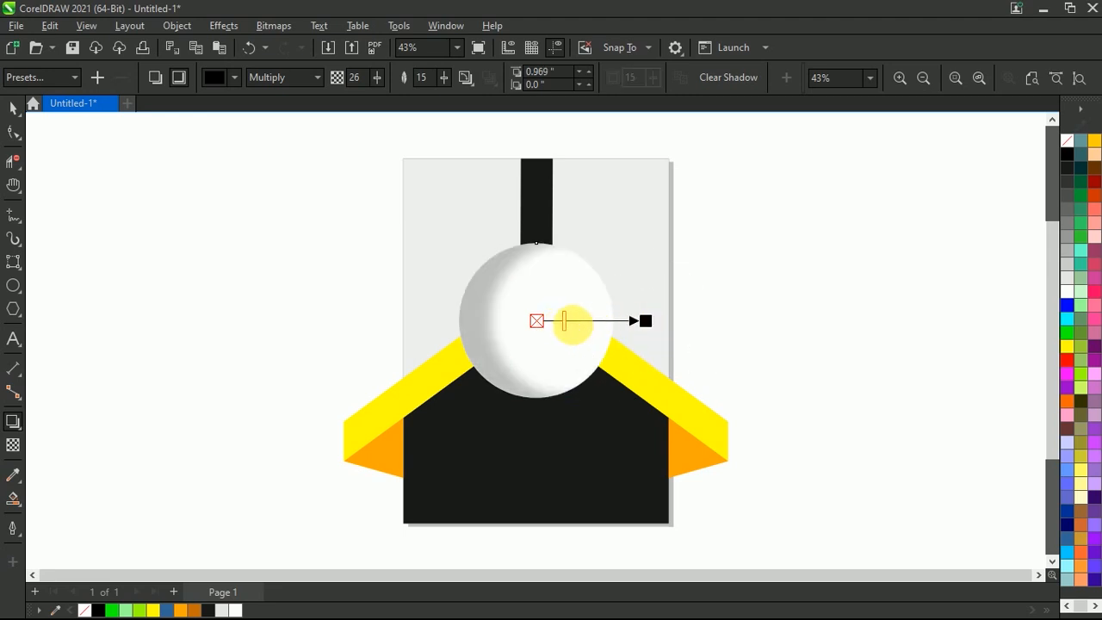
key("ctrl+z")
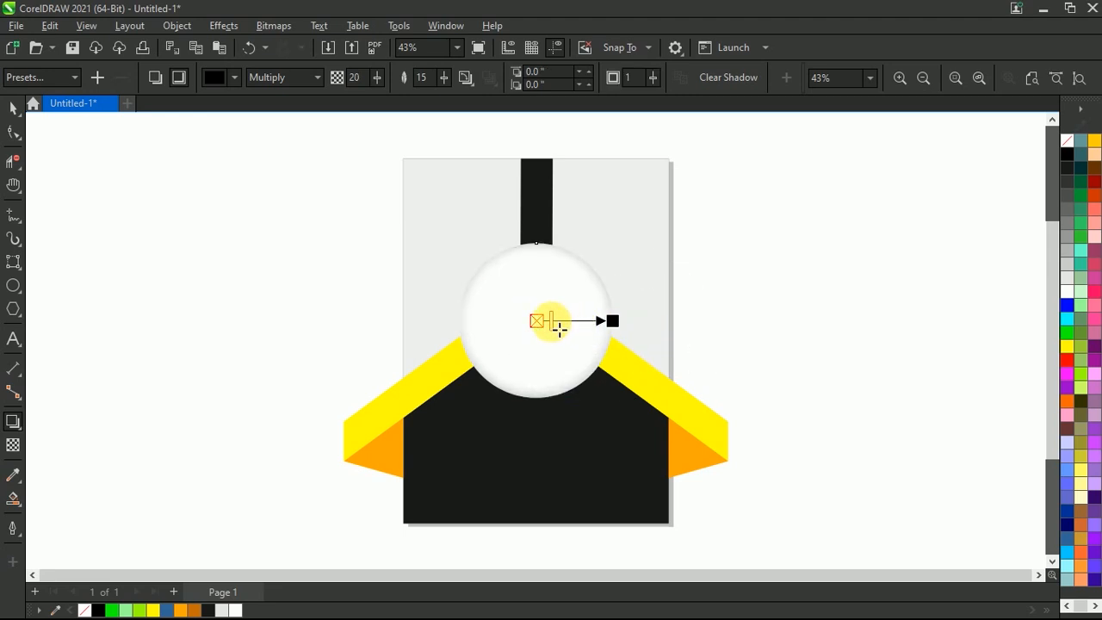
left_click(13, 107)
left_click(704, 339)
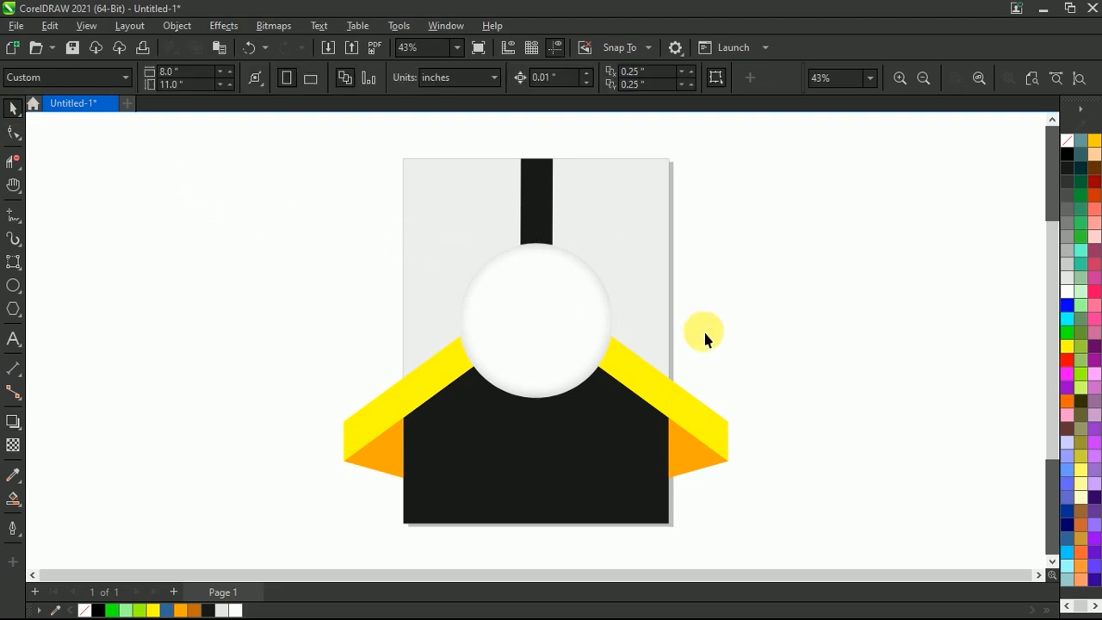
- Fit the whole design in view and examine it in full-screen preview
scroll(705, 333, "down", 2)
scroll(705, 332, "up", 1)
left_click(979, 79)
right_click(783, 196)
left_click(794, 196)
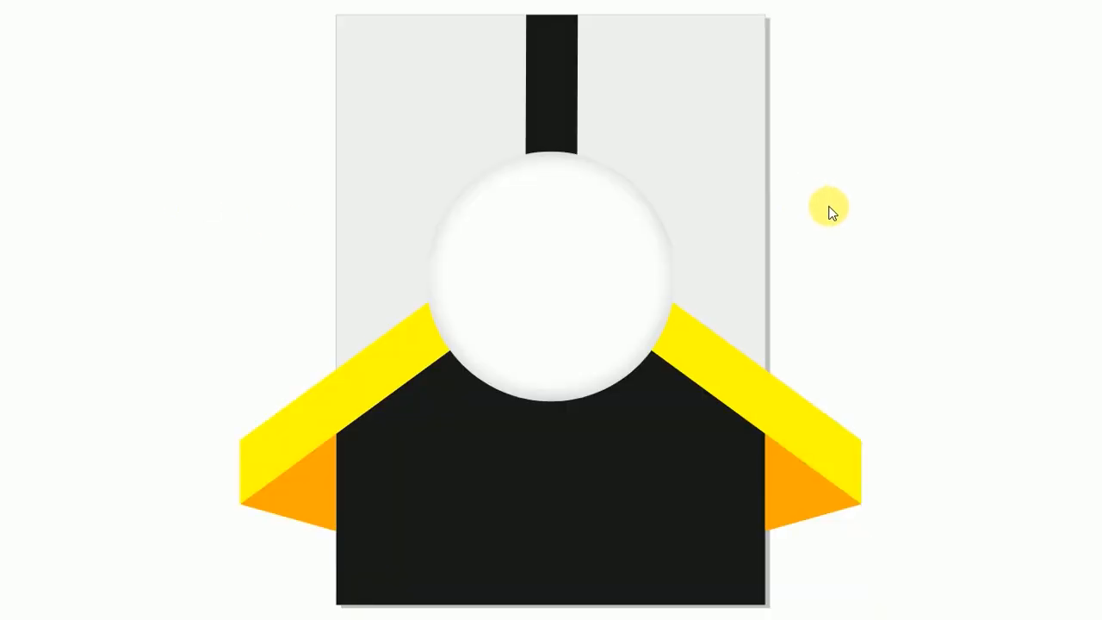